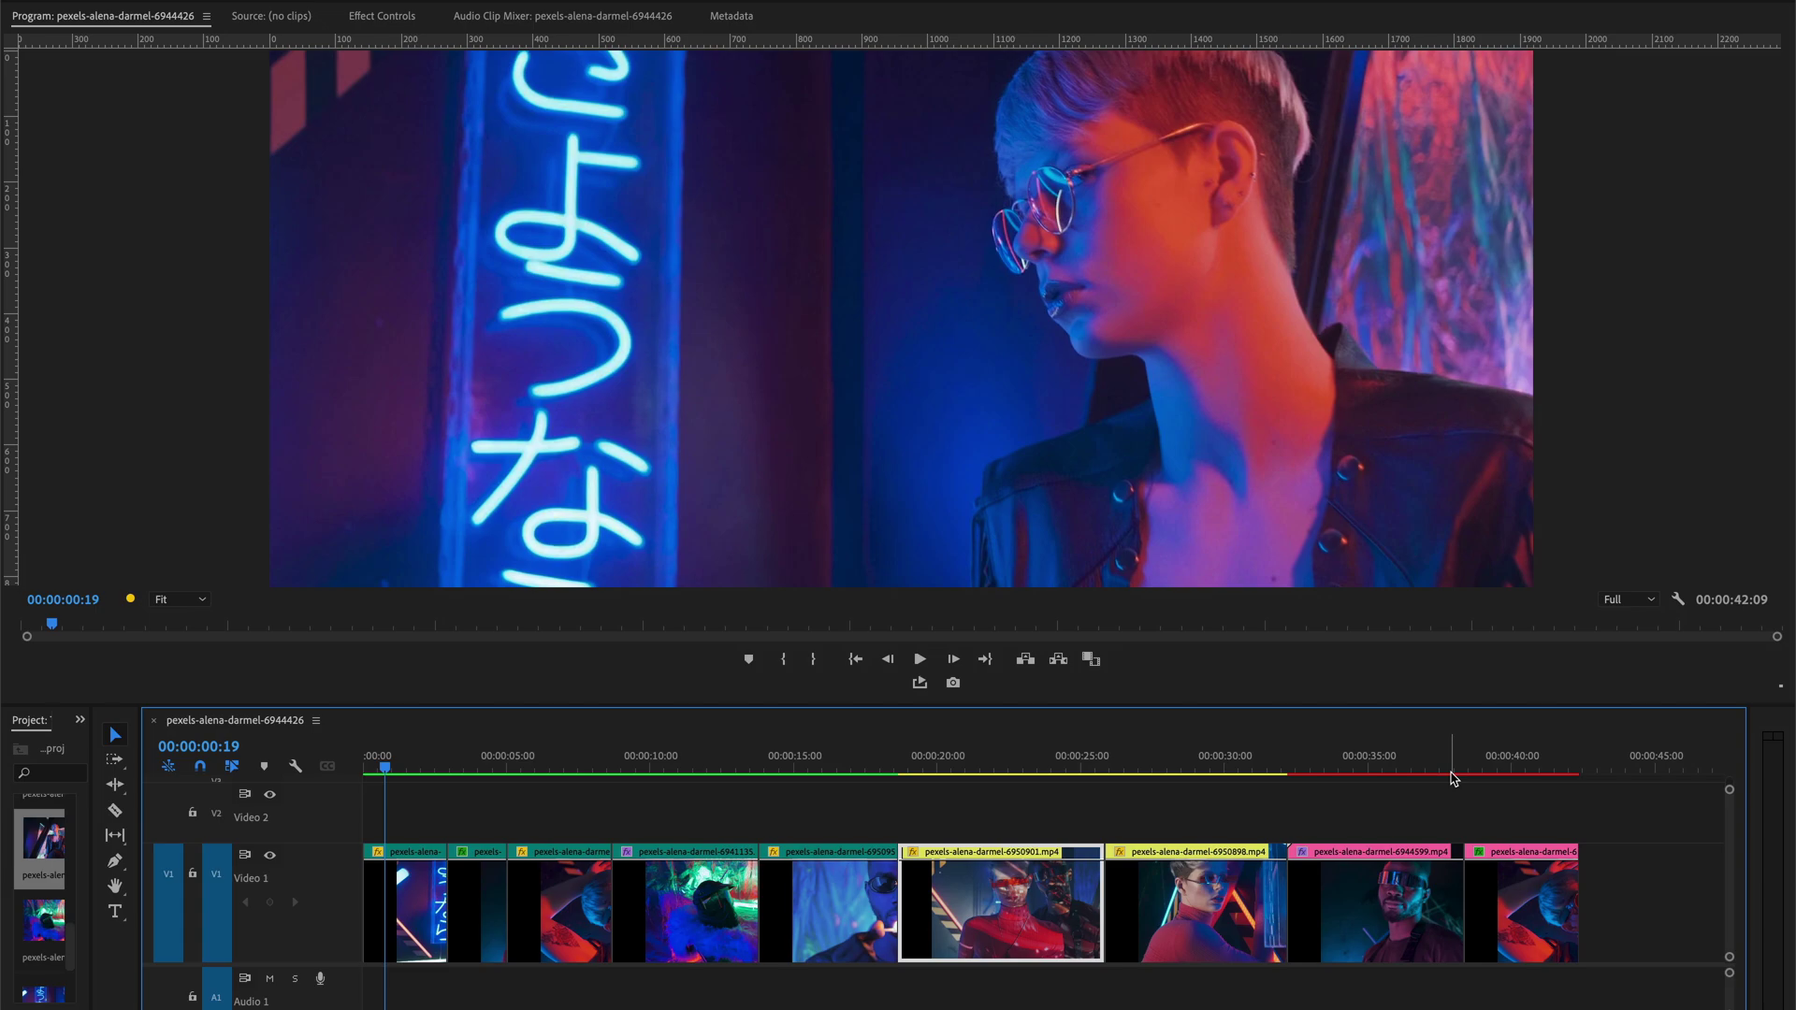
Step: Enable Show Dropped Frame Indicator from the Program monitor settings menu
click(1678, 599)
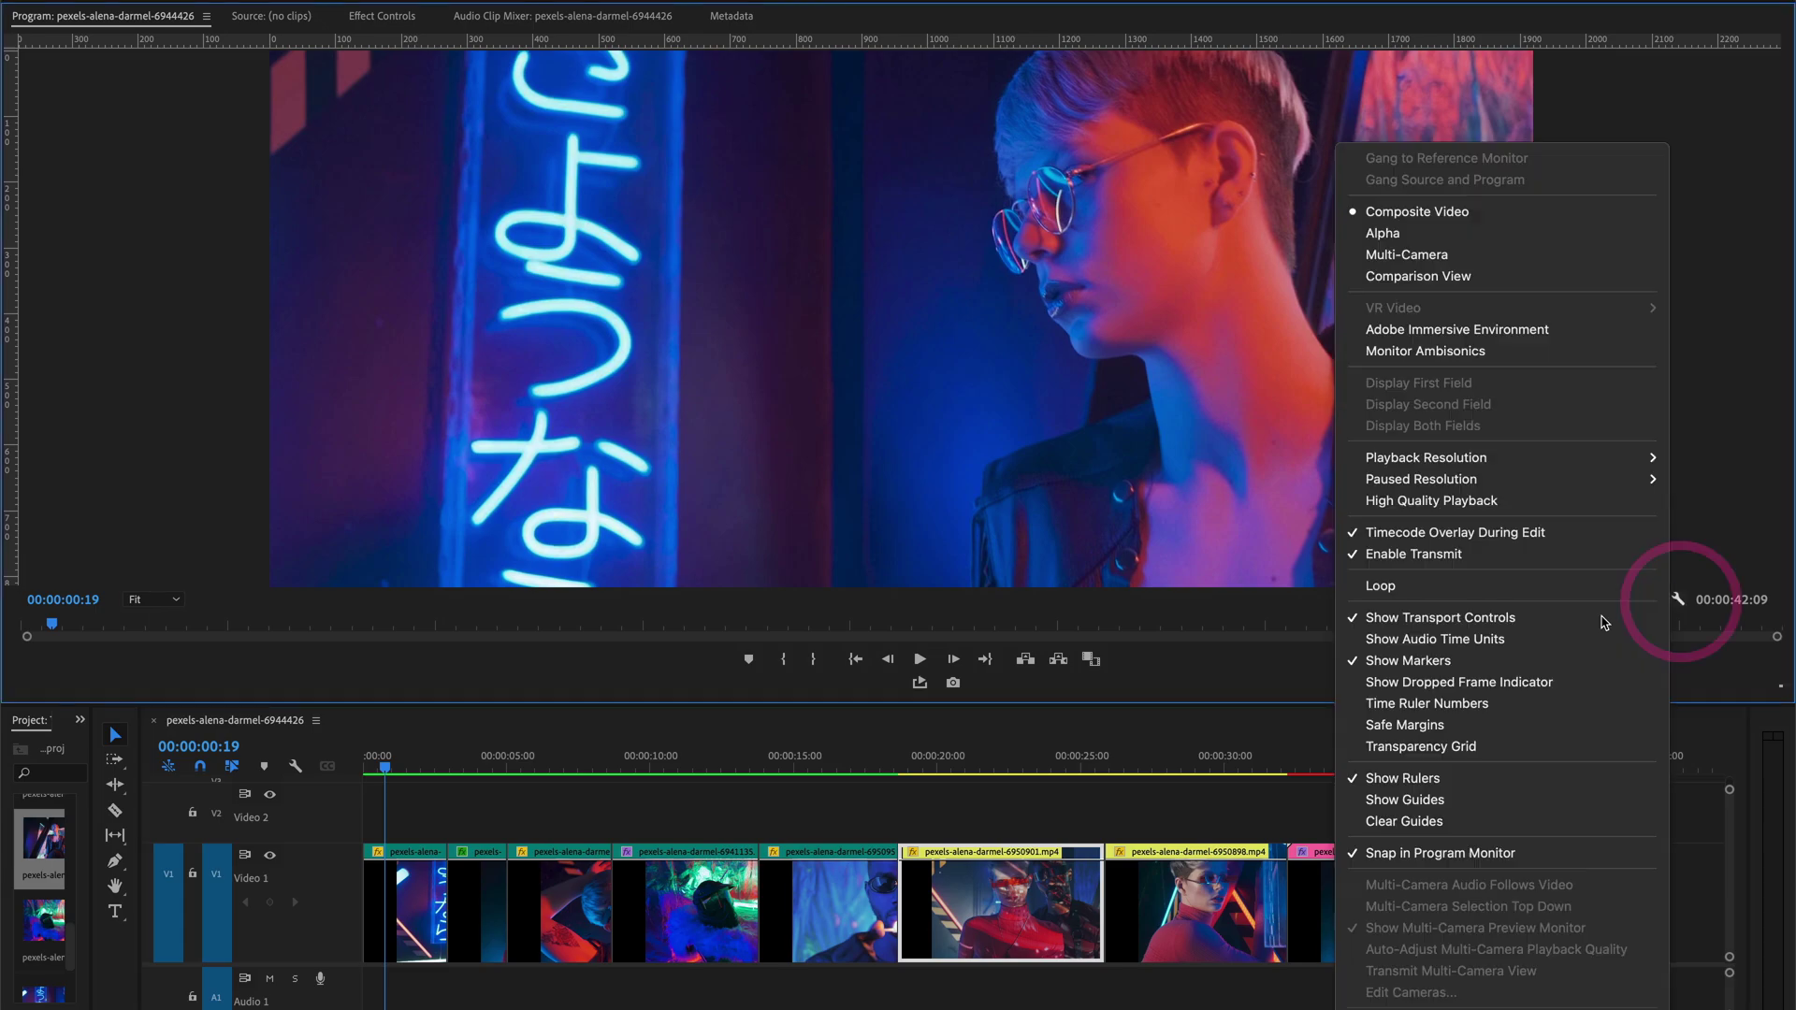
click(1744, 666)
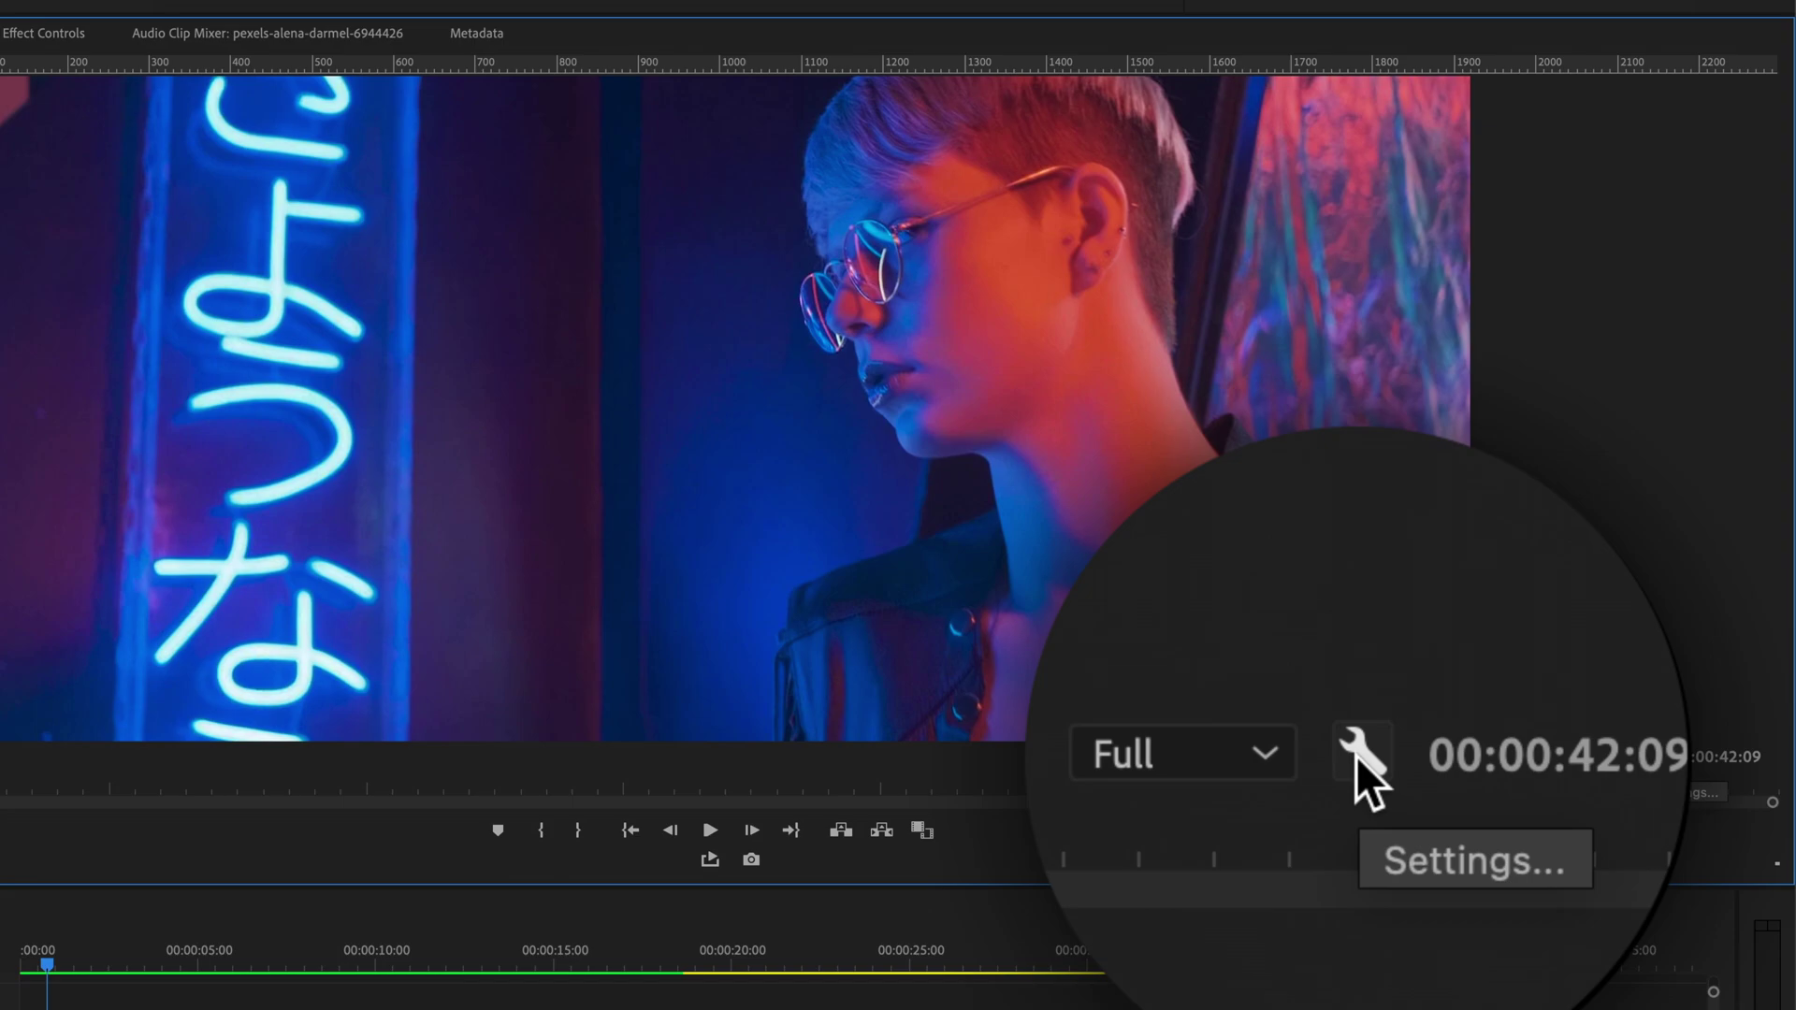
click(1649, 755)
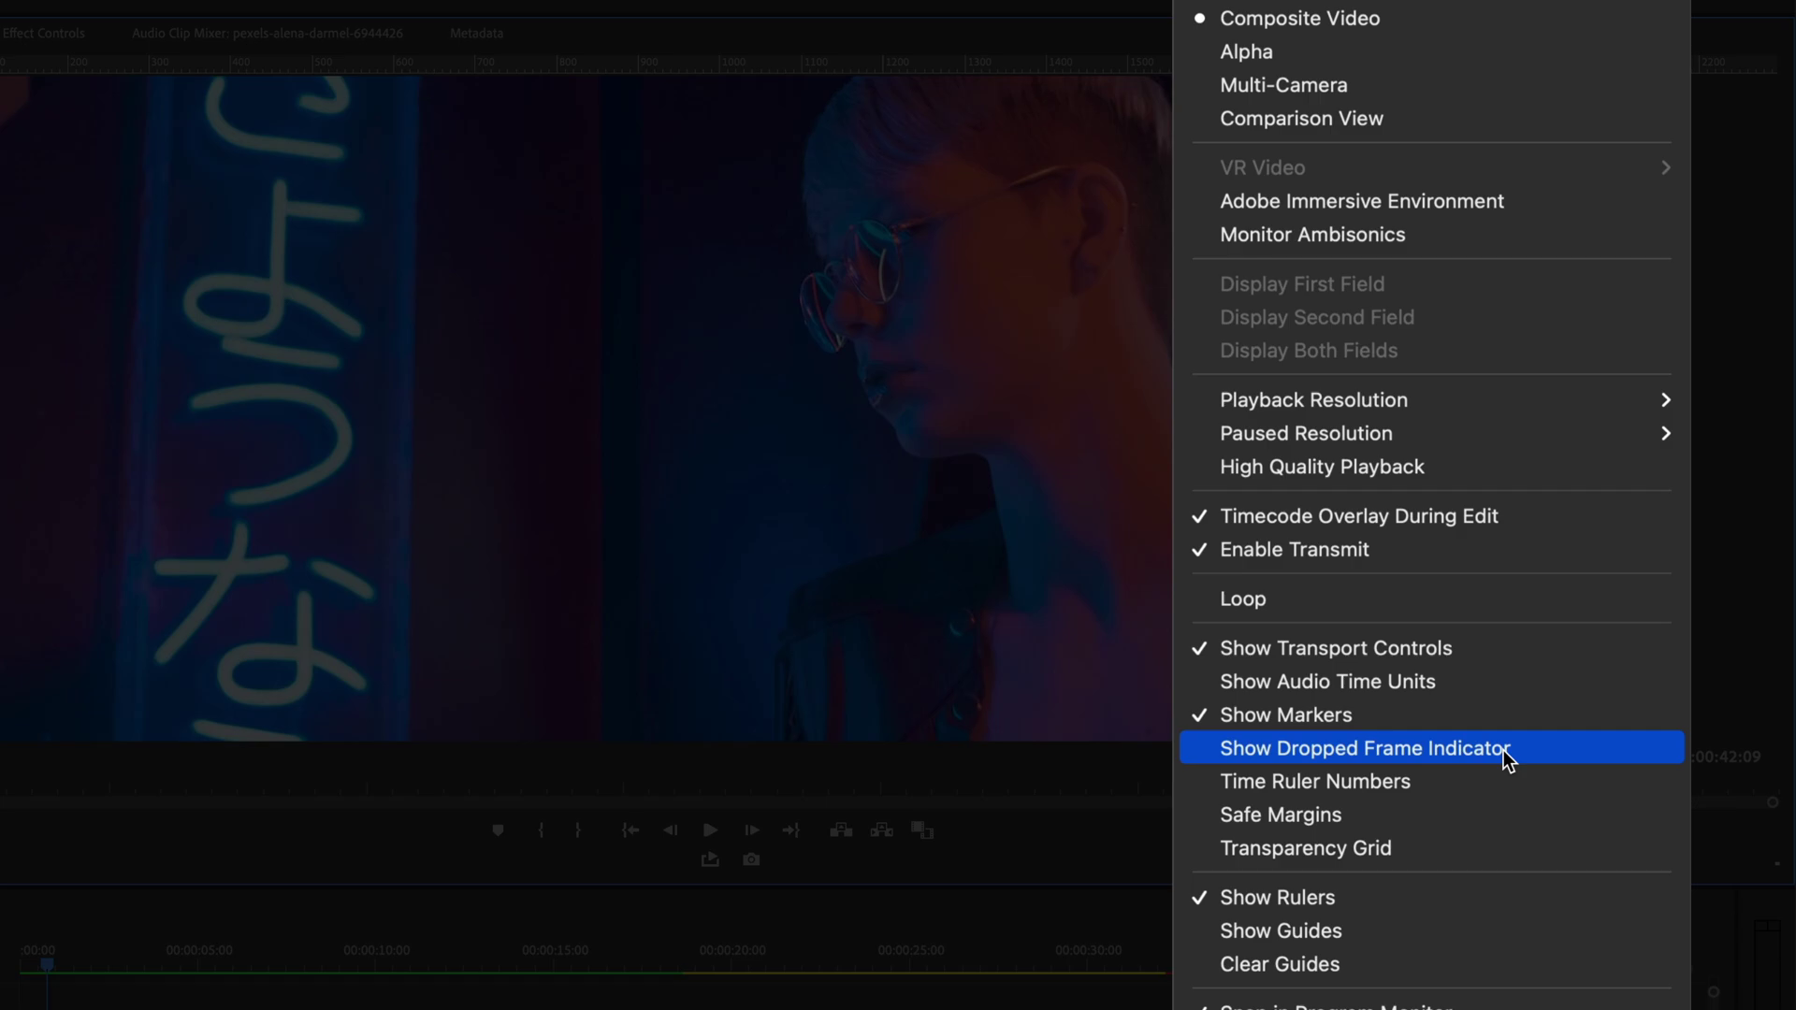
click(1504, 751)
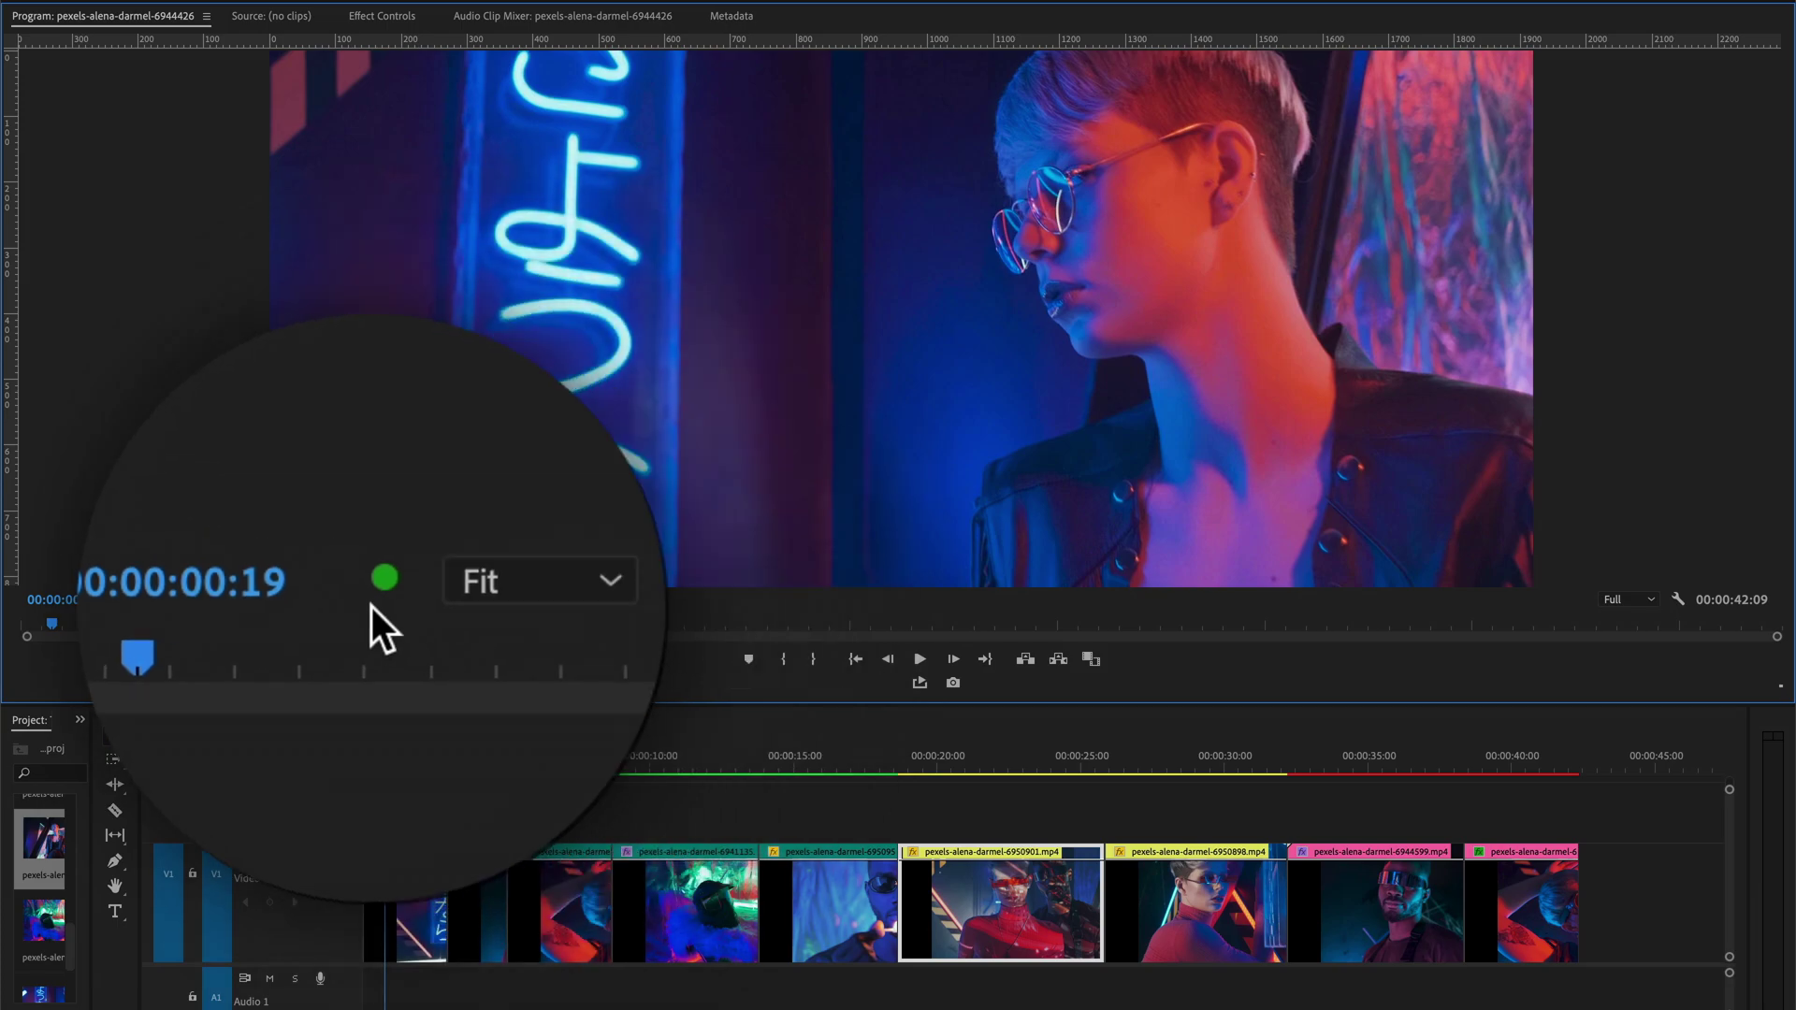
Step: Play the unrendered sequence, jumping to 00:00:19:18, 00:00:24:03 and 00:00:14:00, until frames drop
key(space)
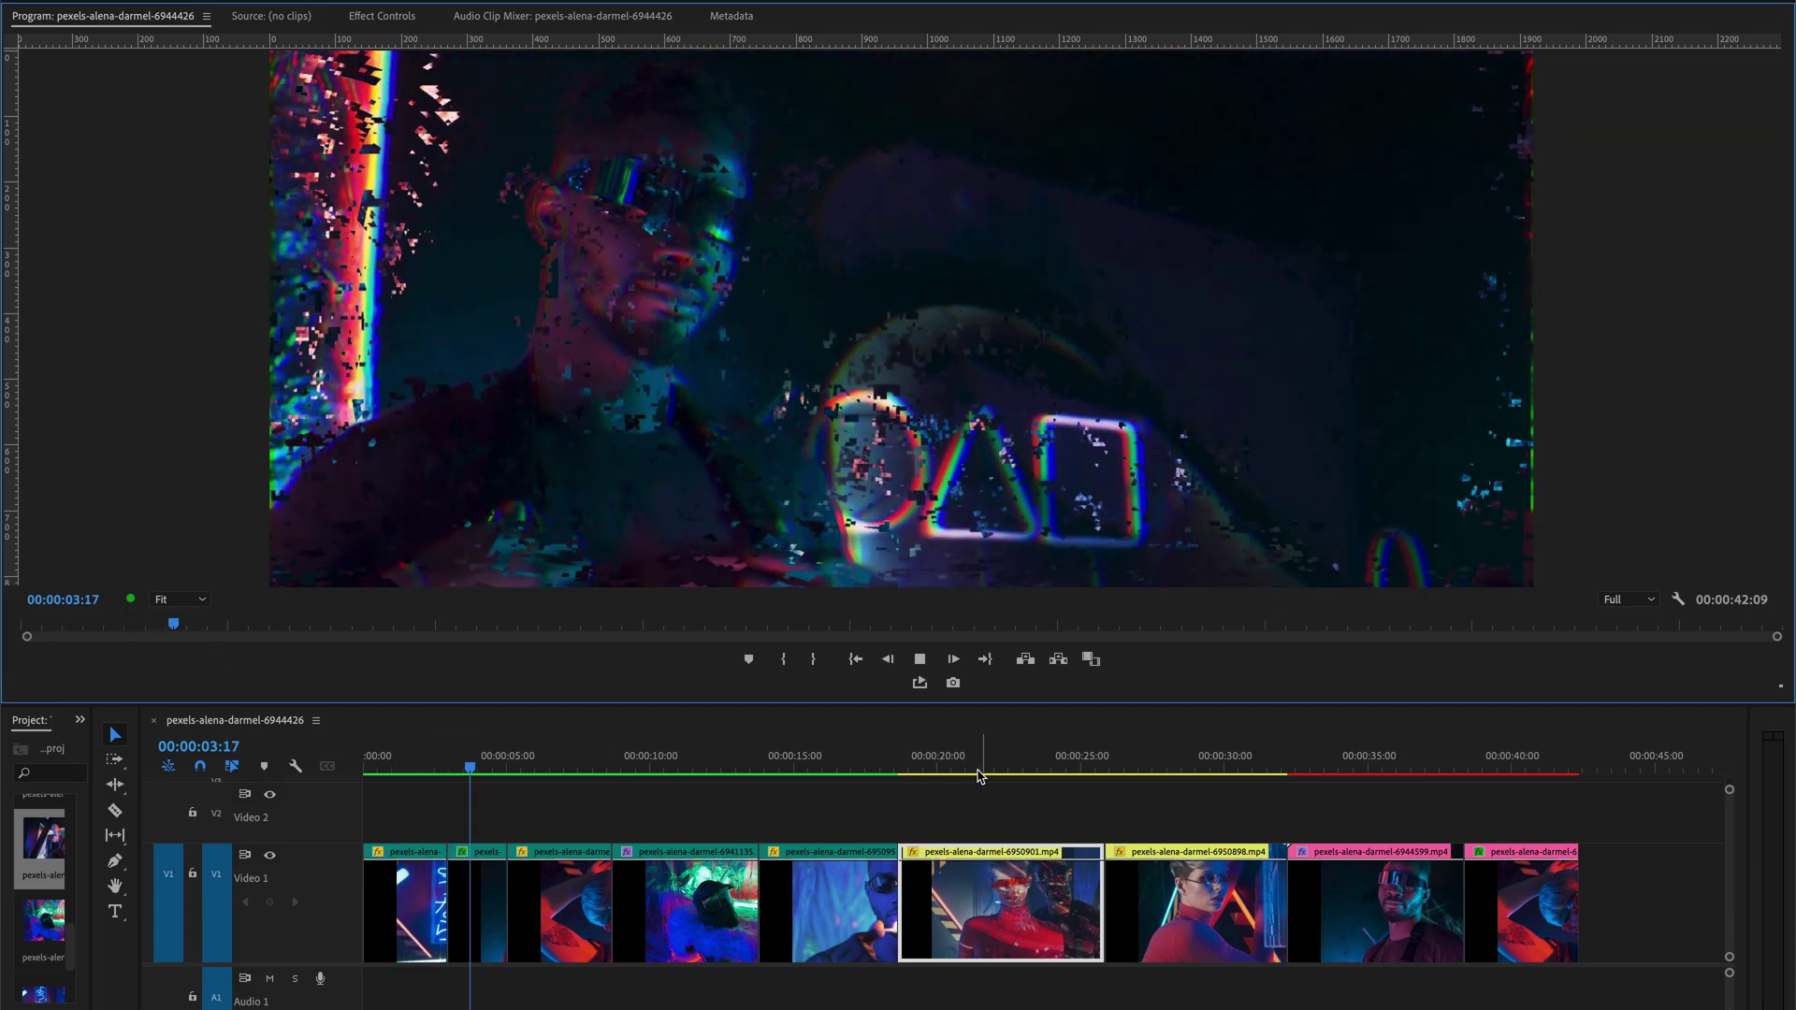
click(930, 769)
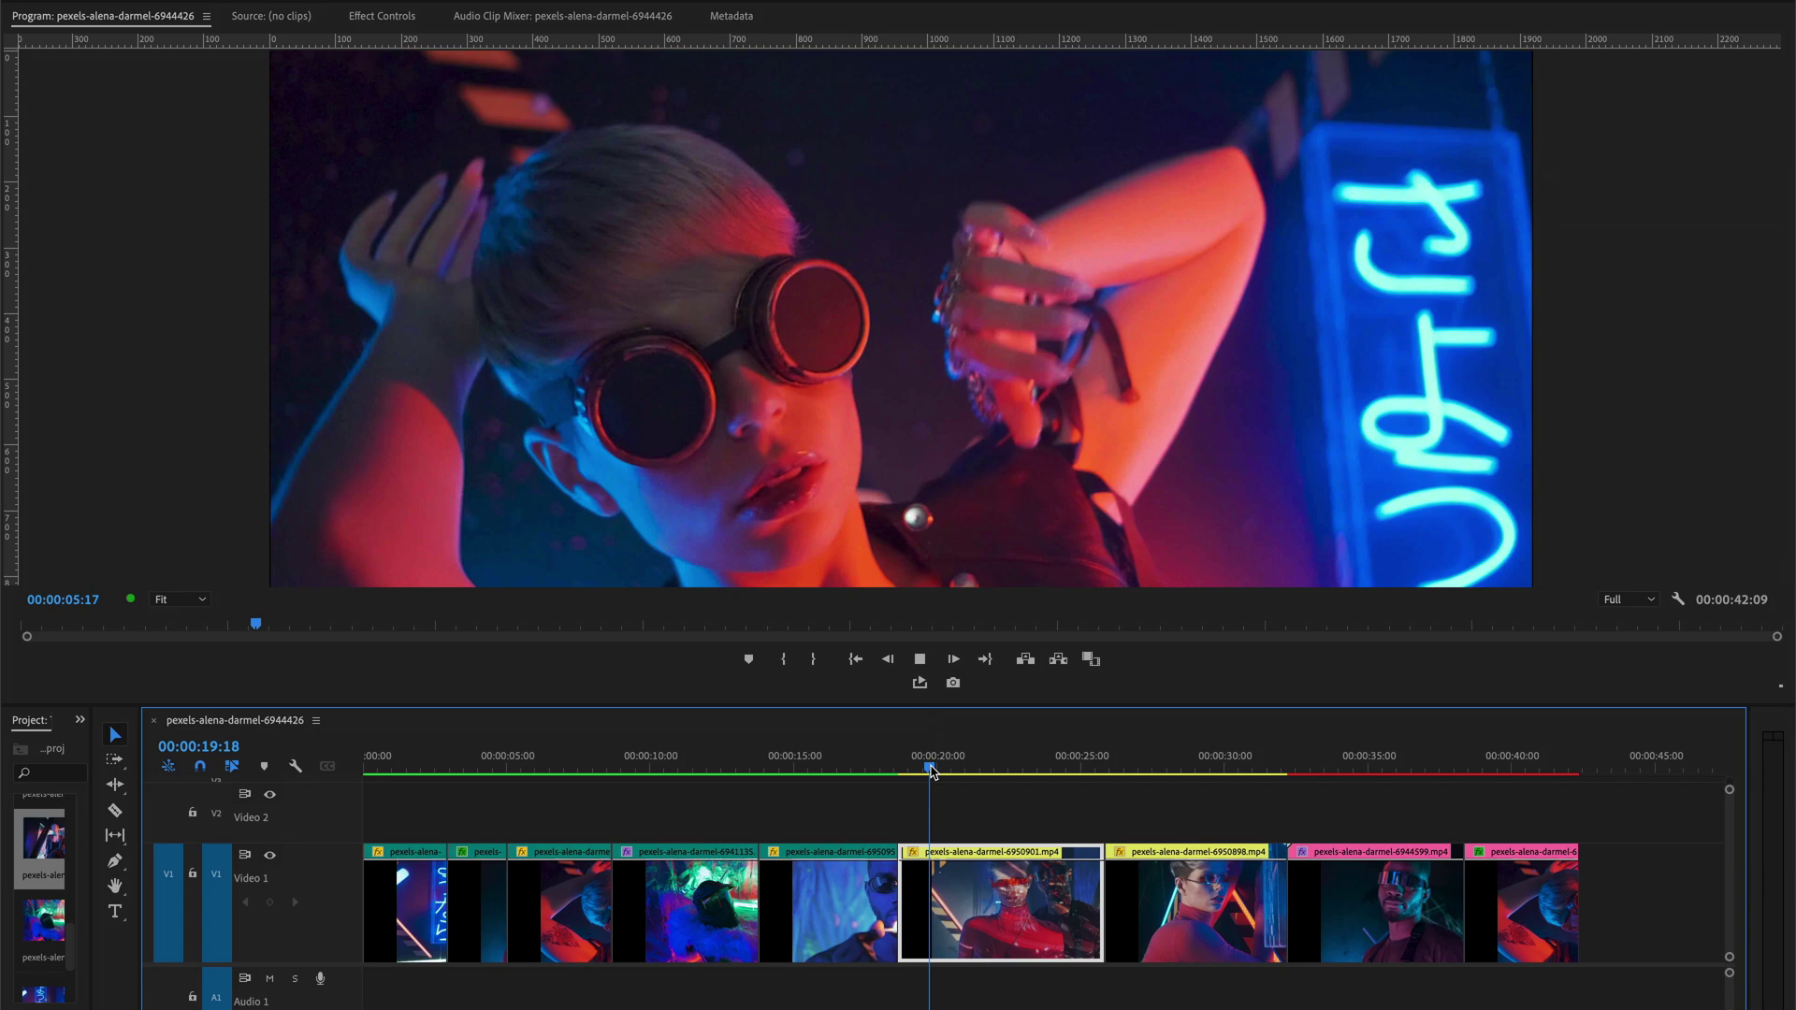
click(930, 770)
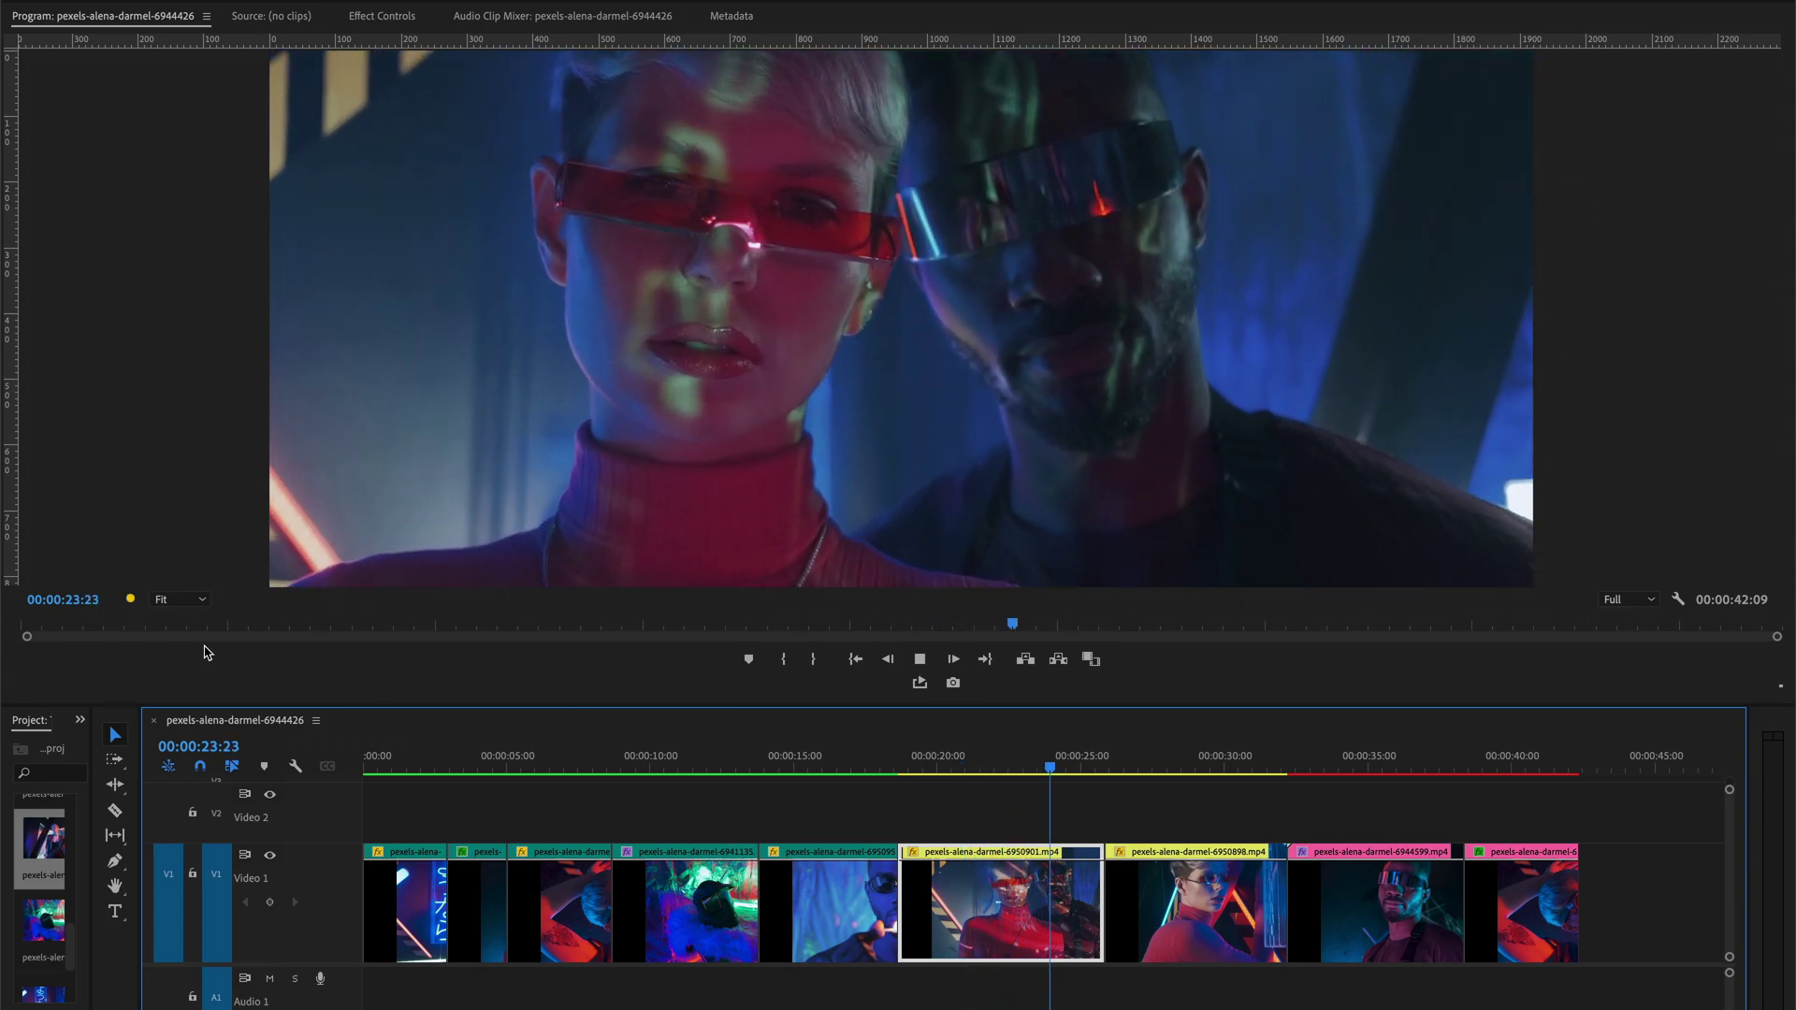
mouse_move(132, 606)
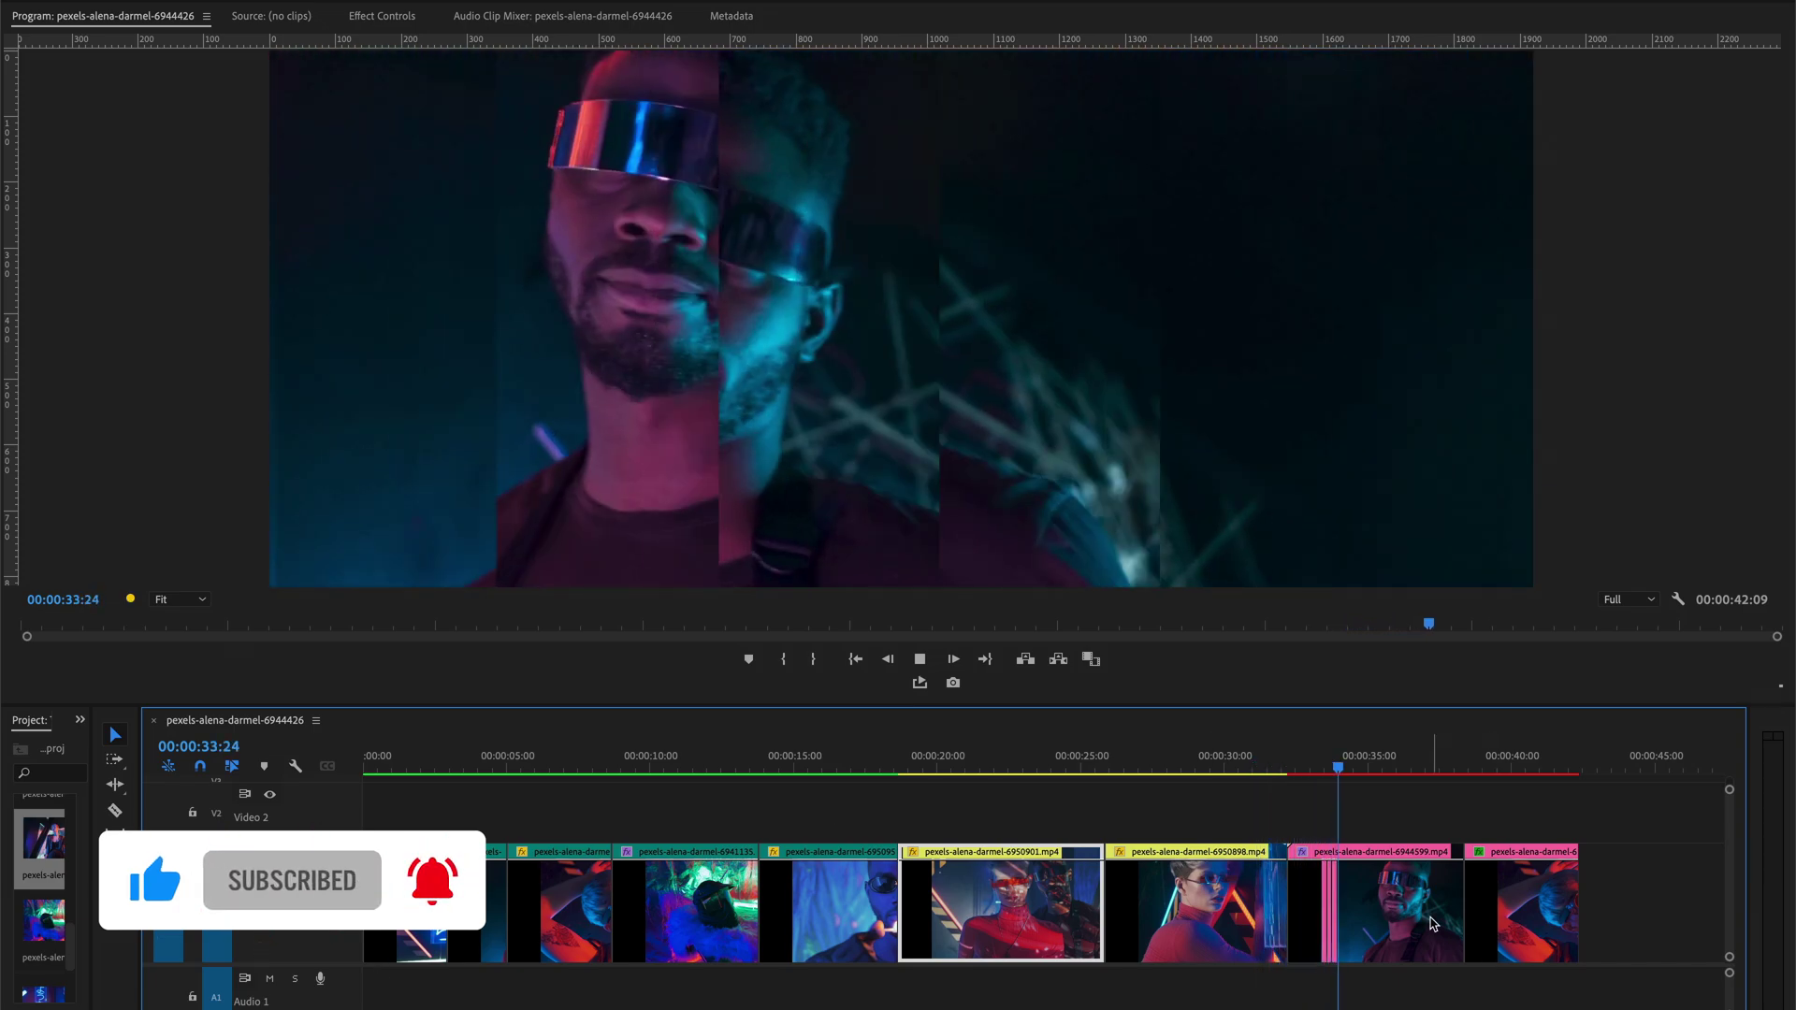
click(1057, 762)
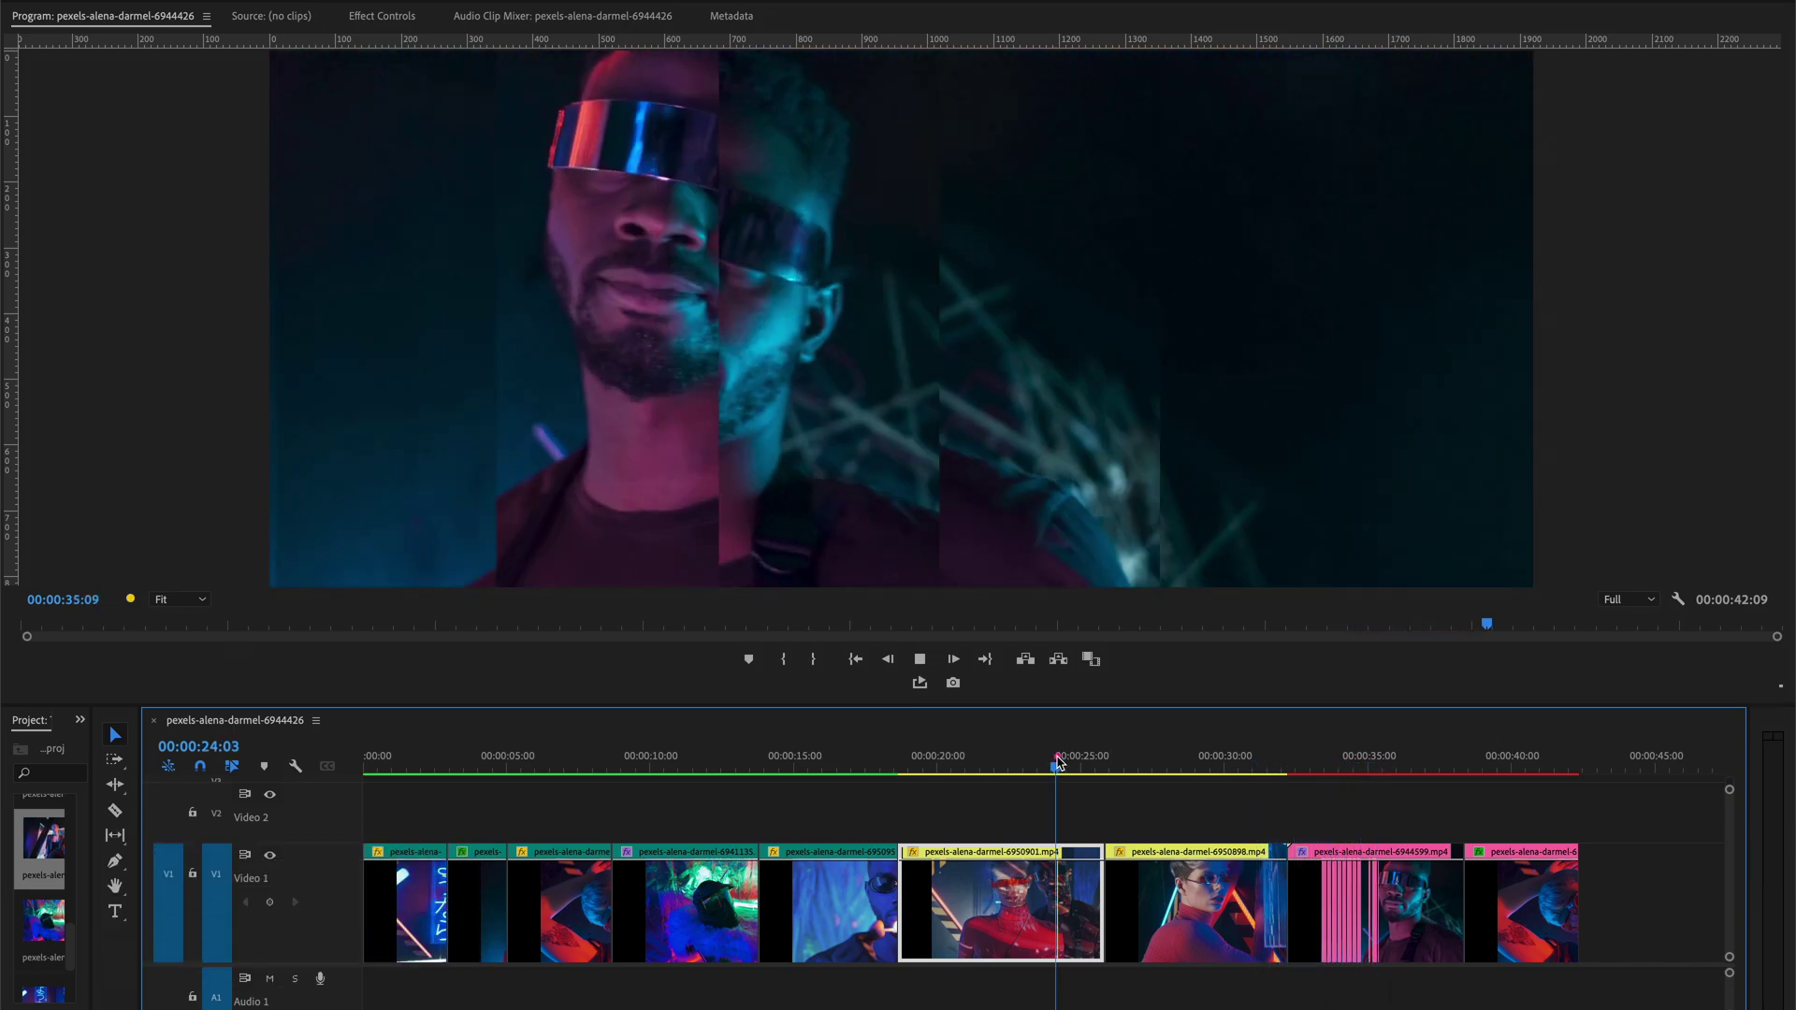
click(779, 769)
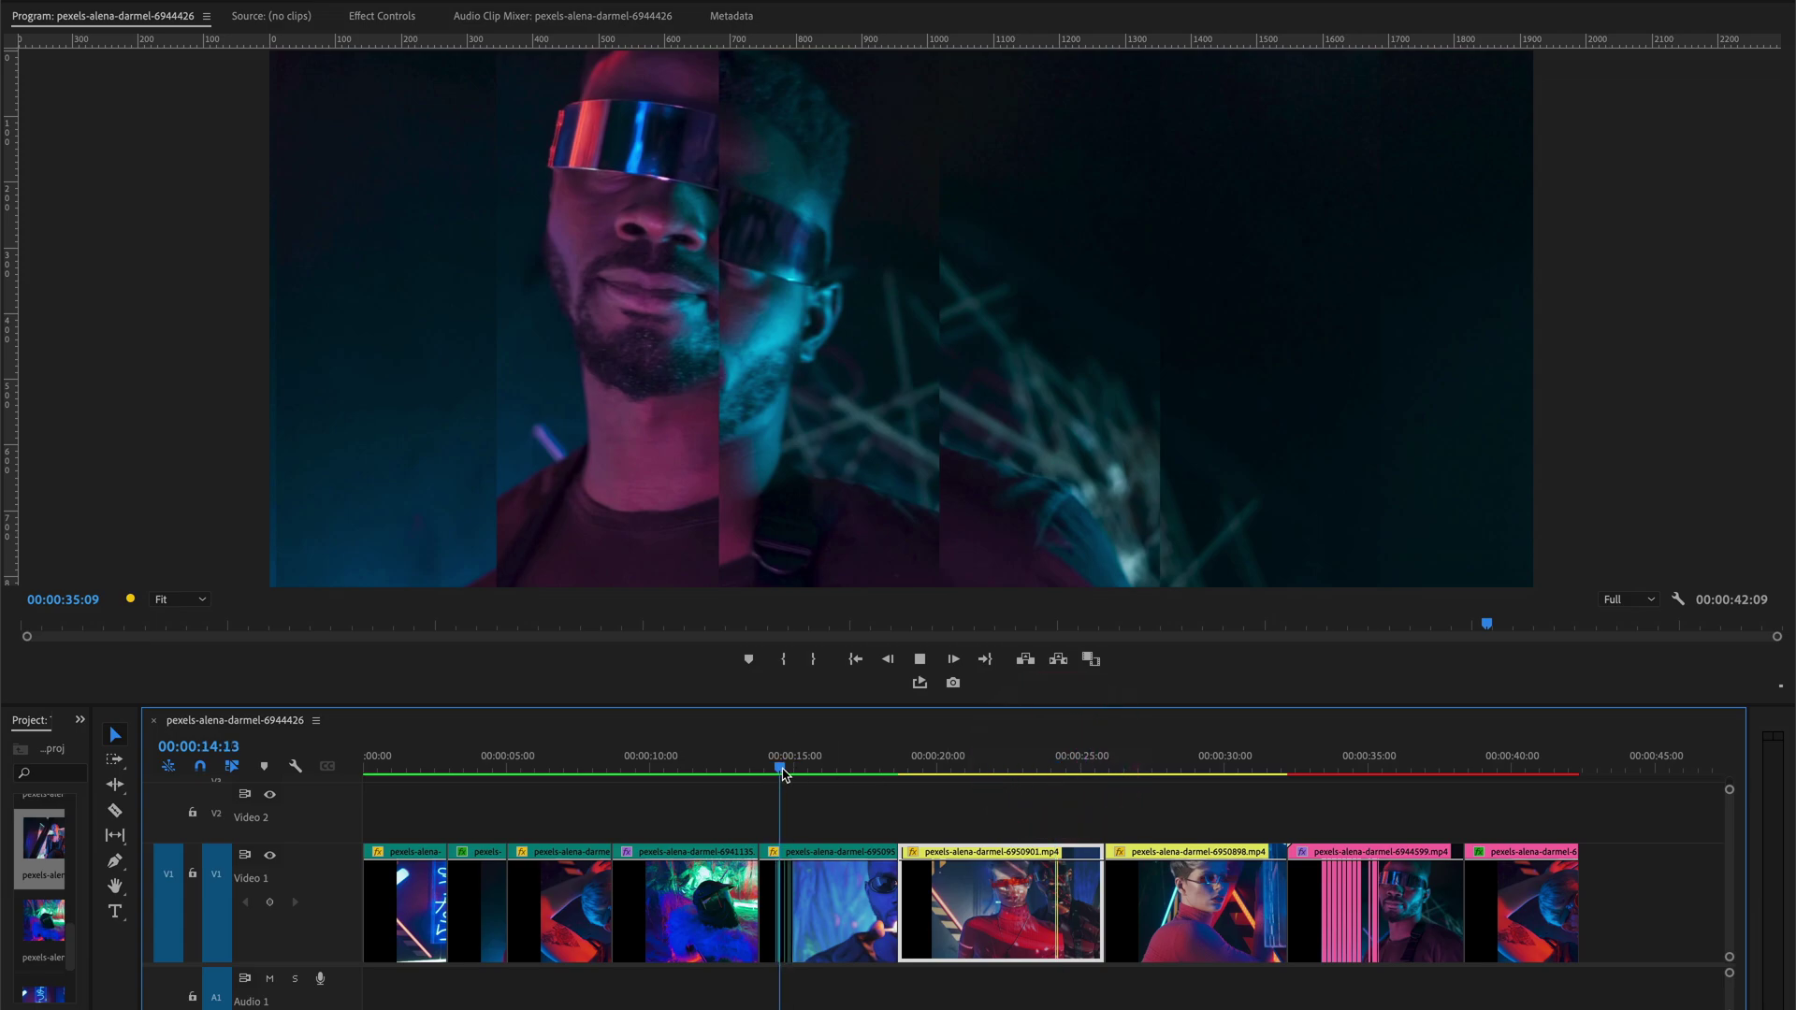
click(766, 771)
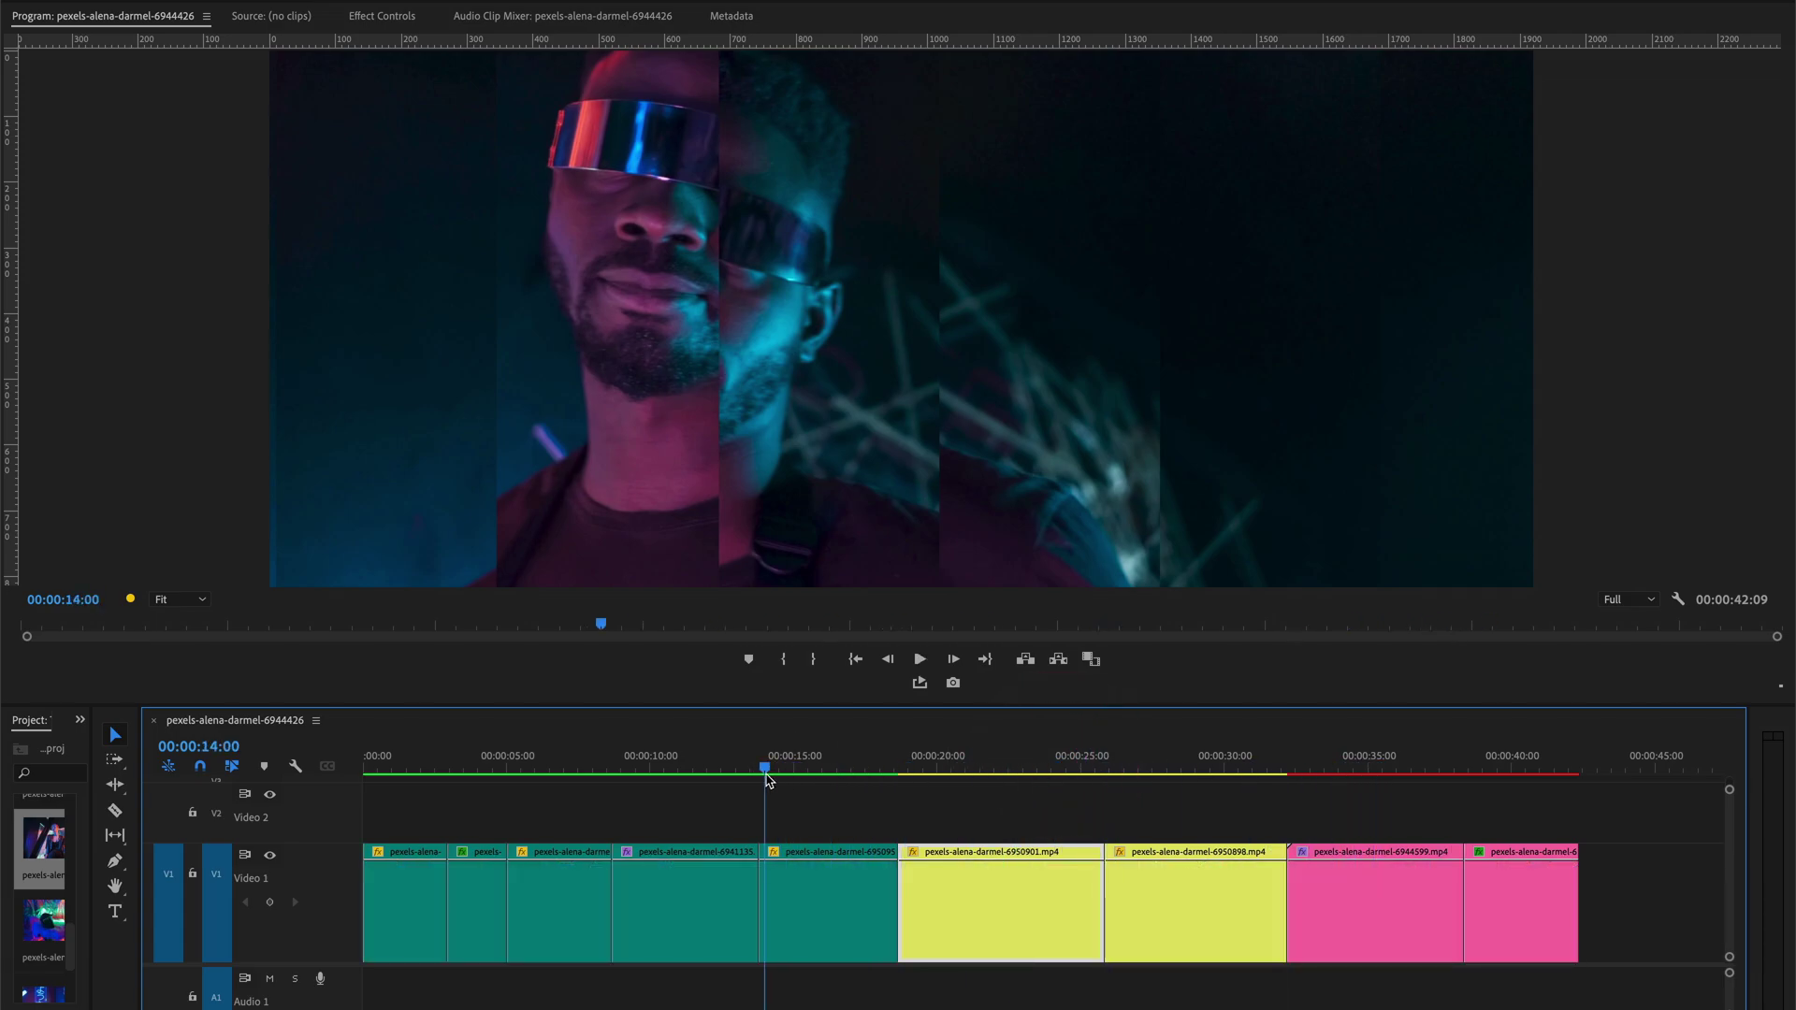
click(765, 773)
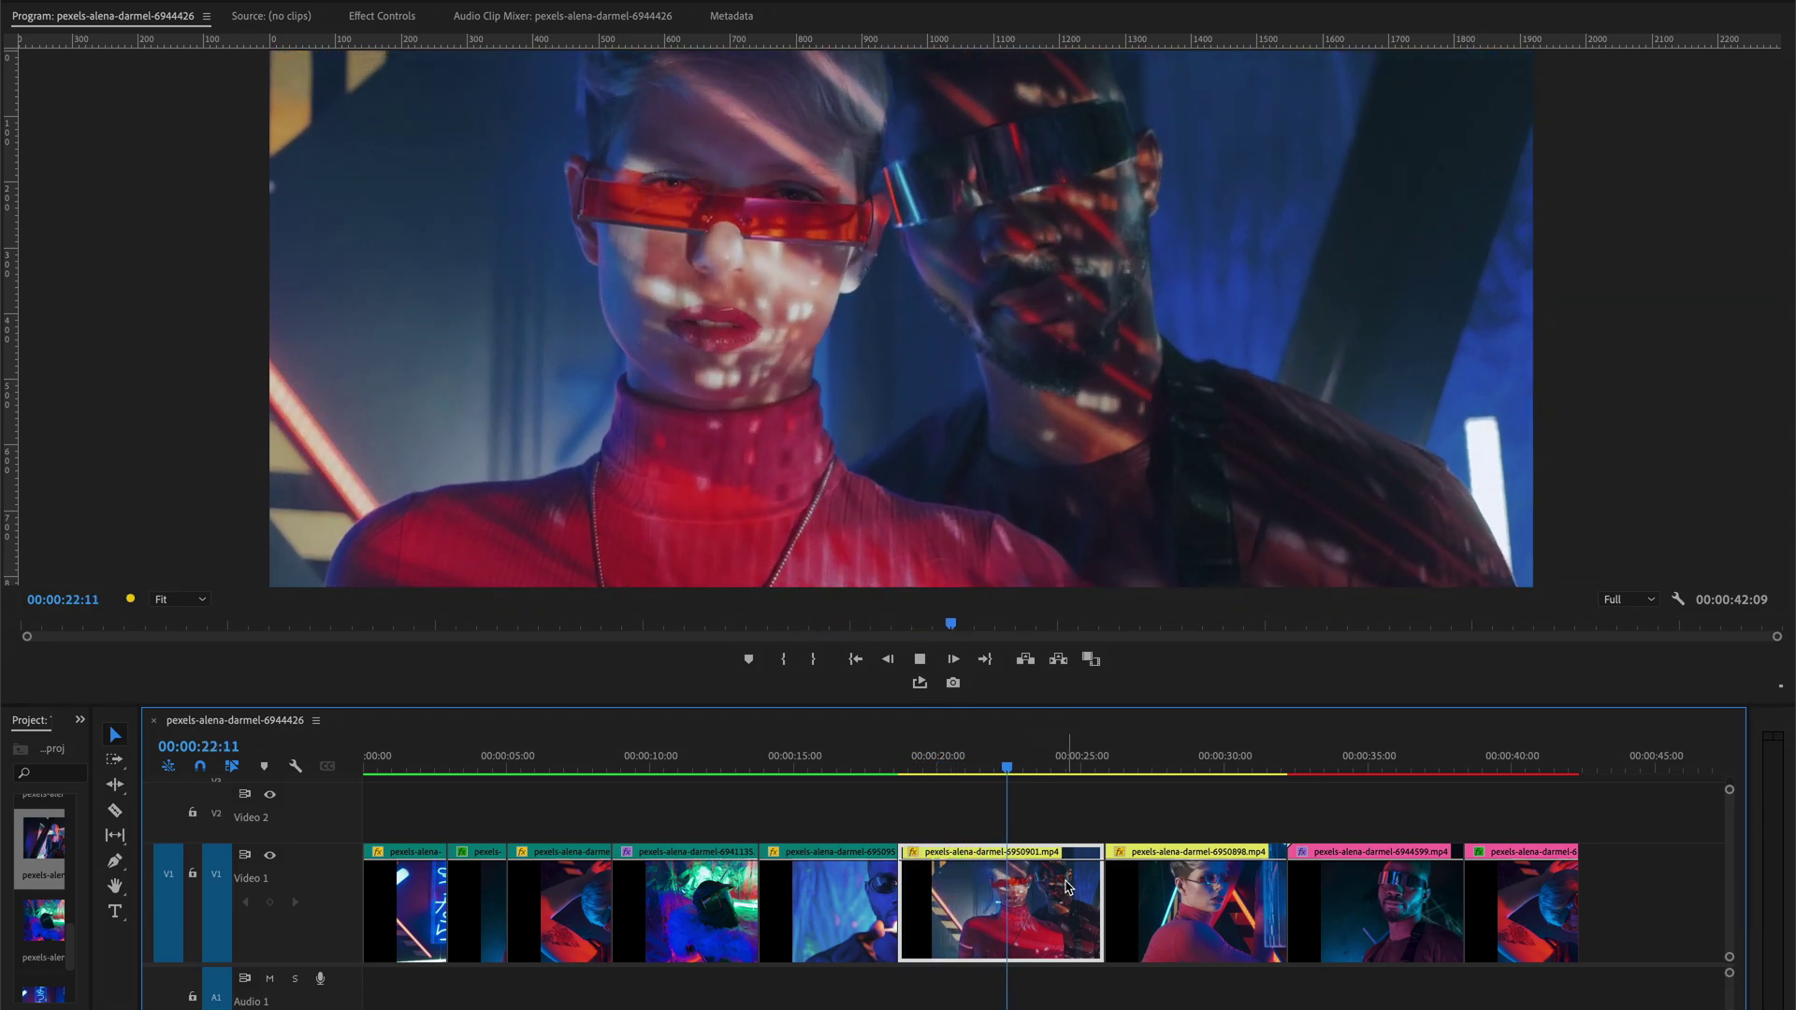
key(space)
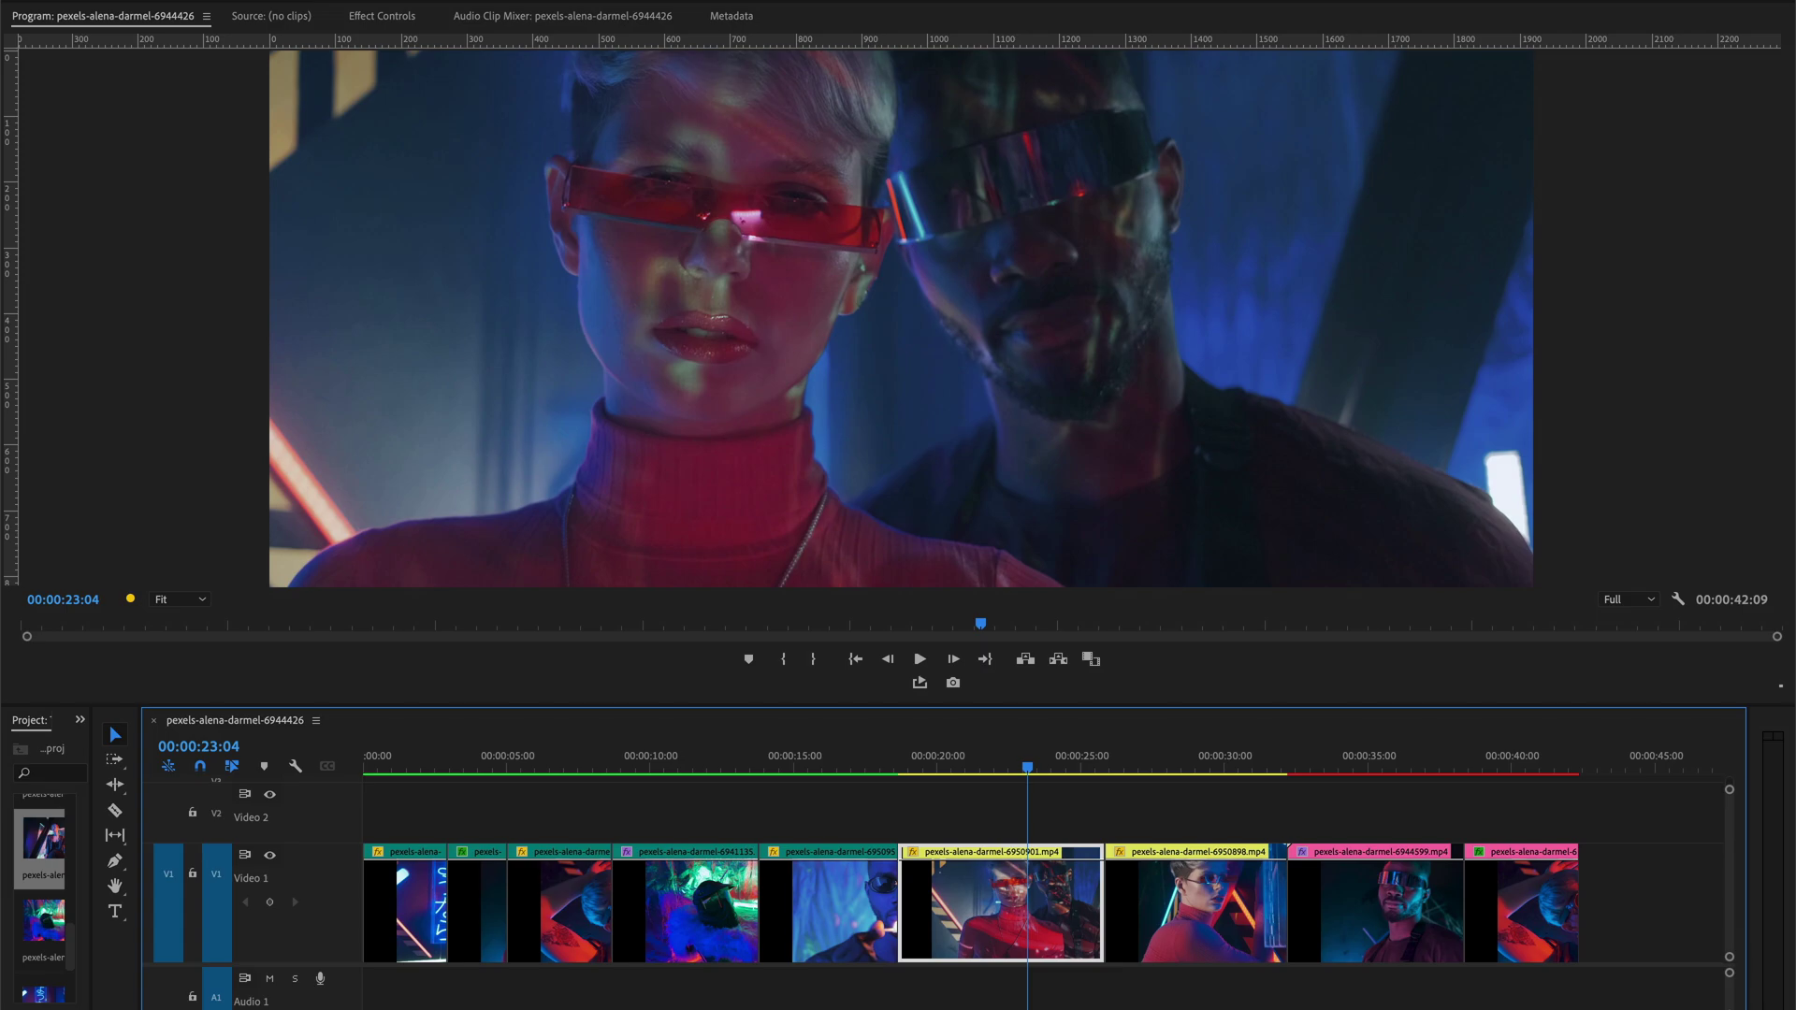
Step: Run Sequence > Render Effects In to Out on the neon clip sequence
click(406, 2)
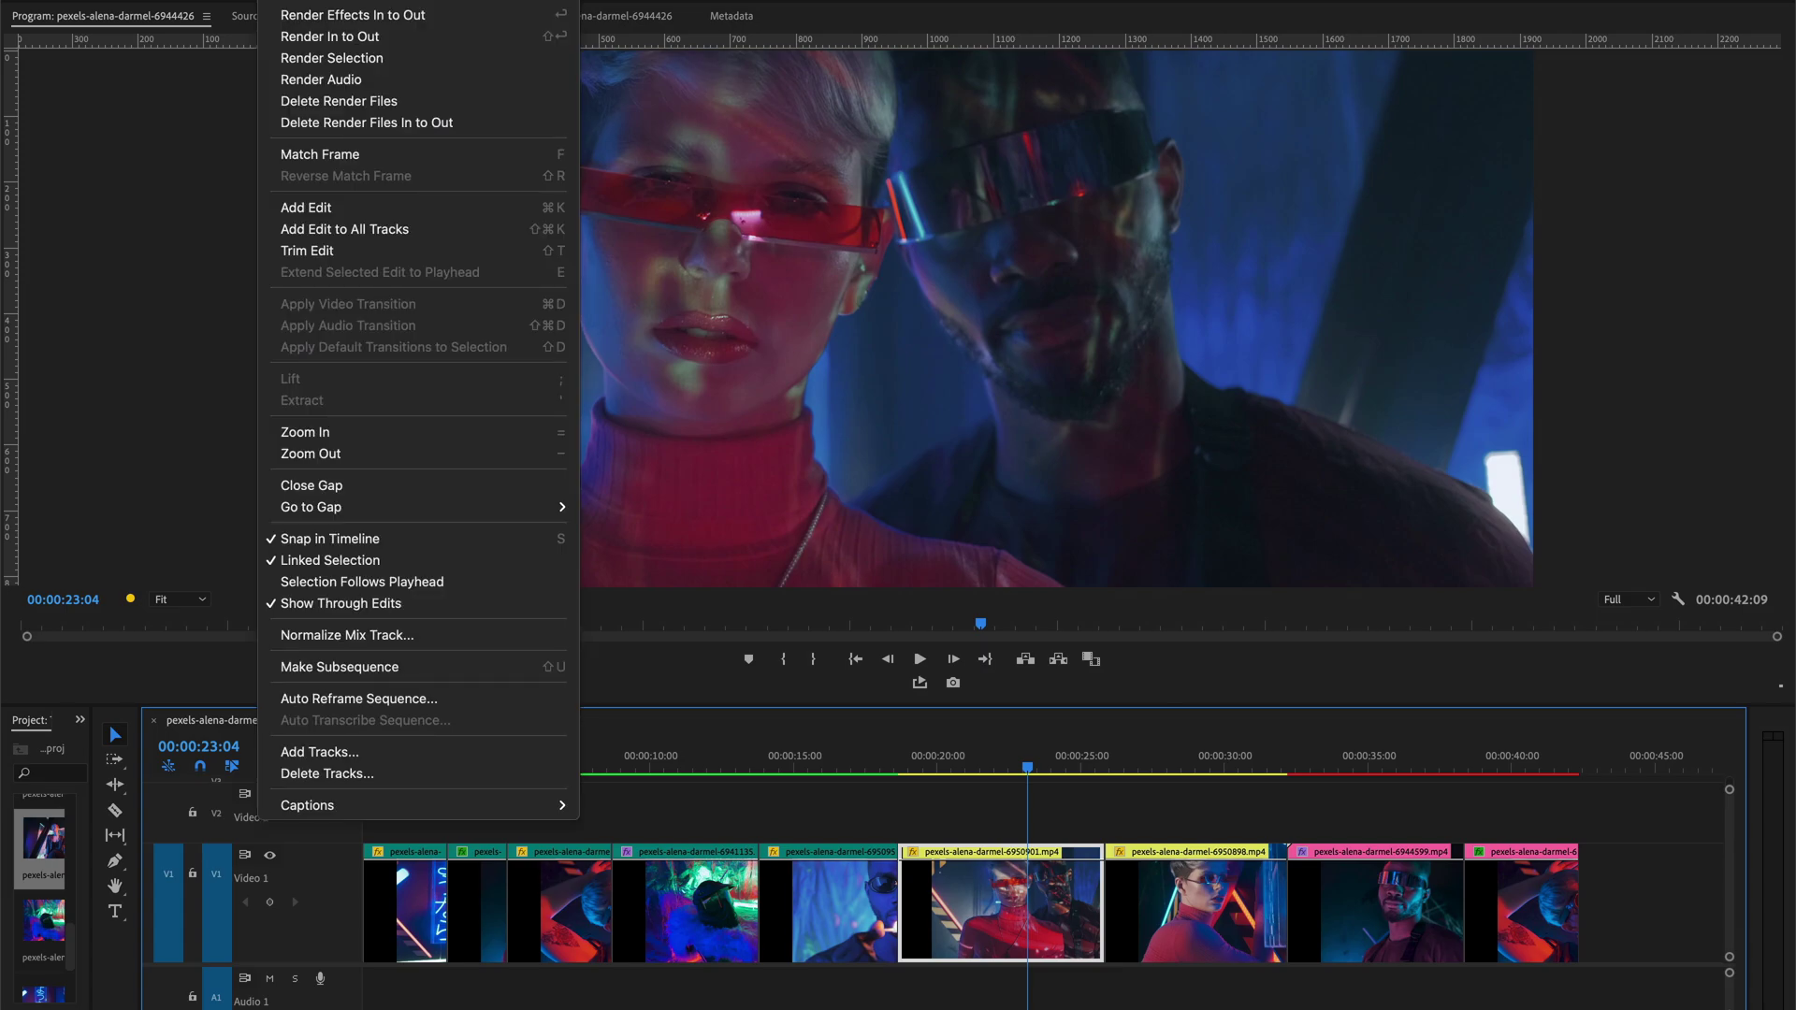
click(264, 11)
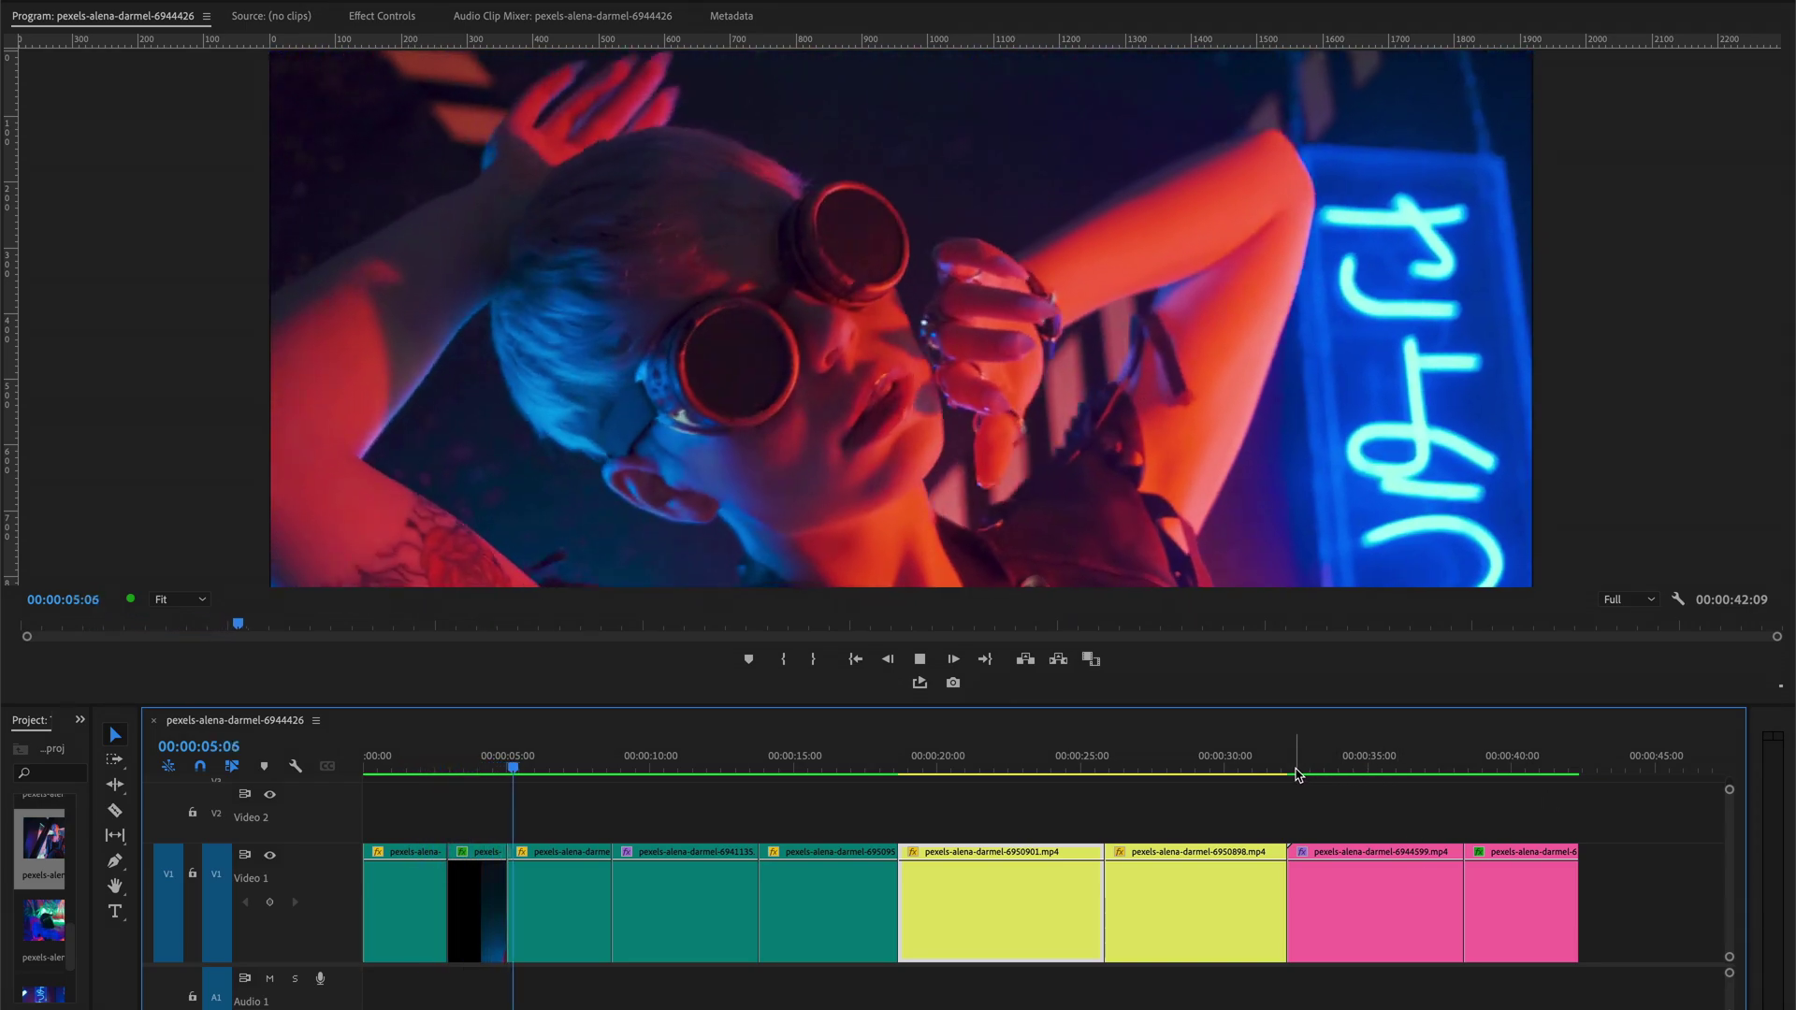
Step: Play the sequence from 00:00:20:05 to check it, then bring up the Sequence menu's render commands
click(1296, 774)
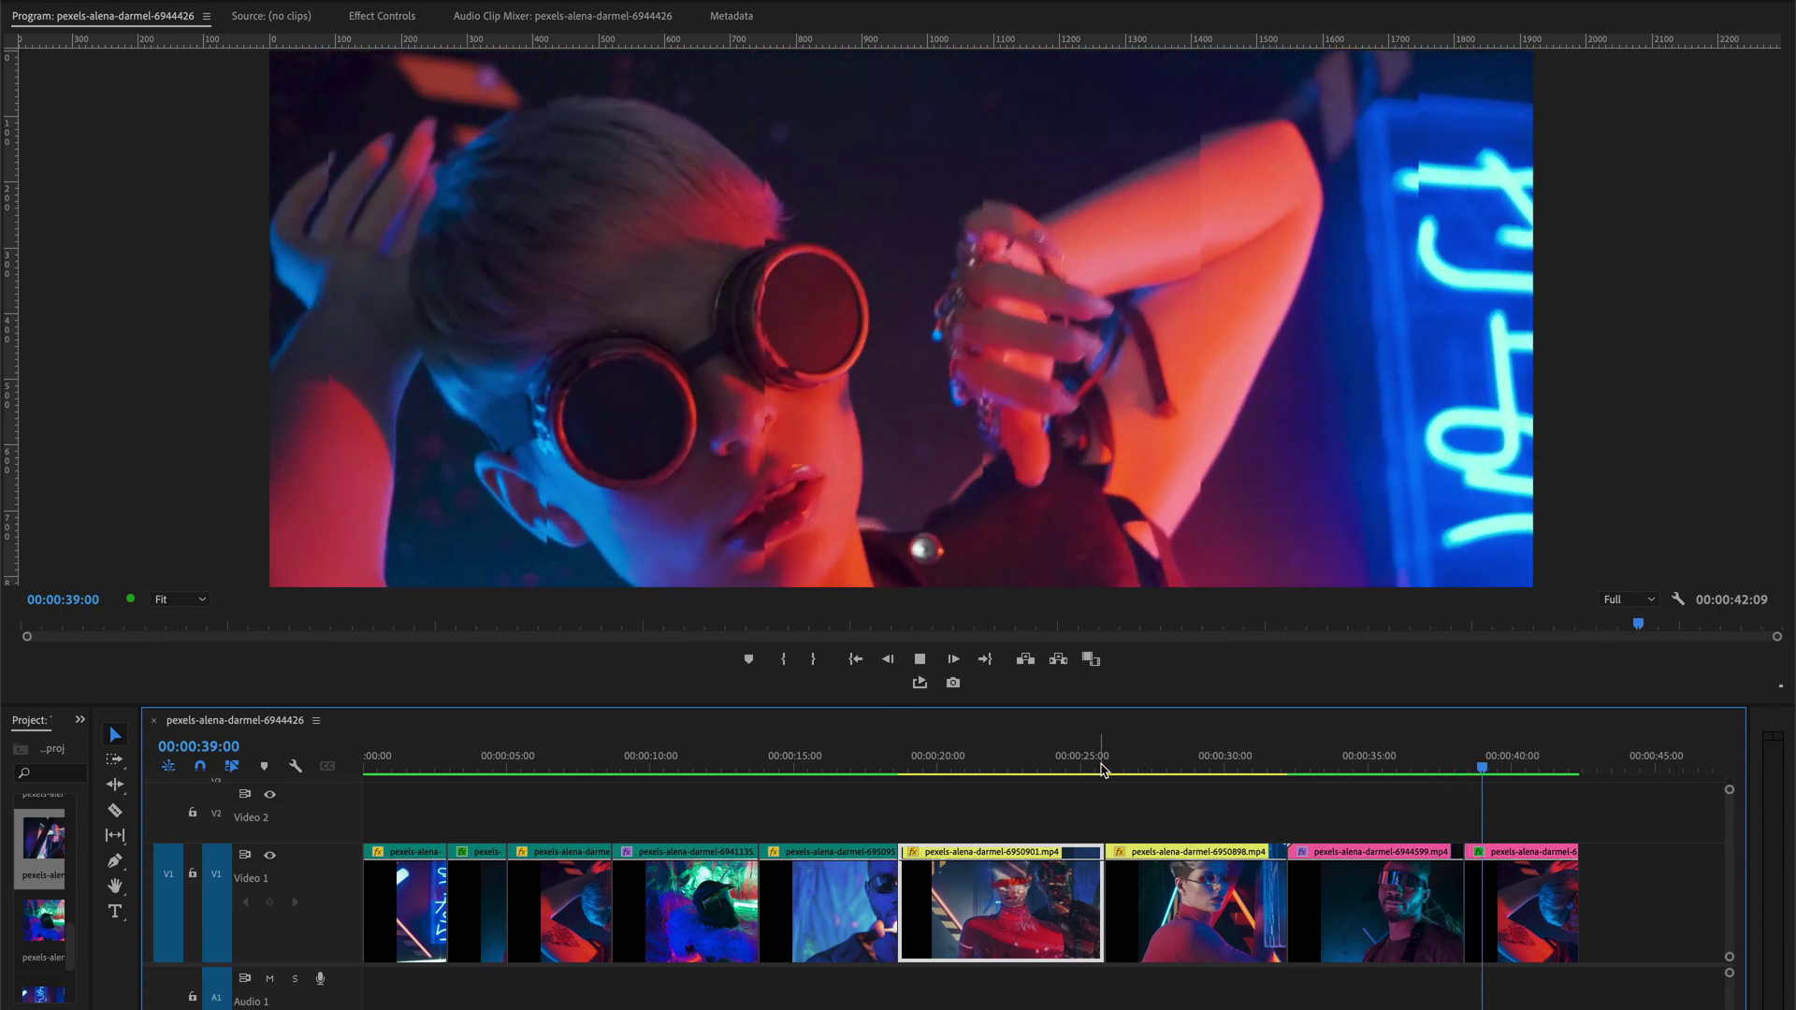
click(943, 767)
key(space)
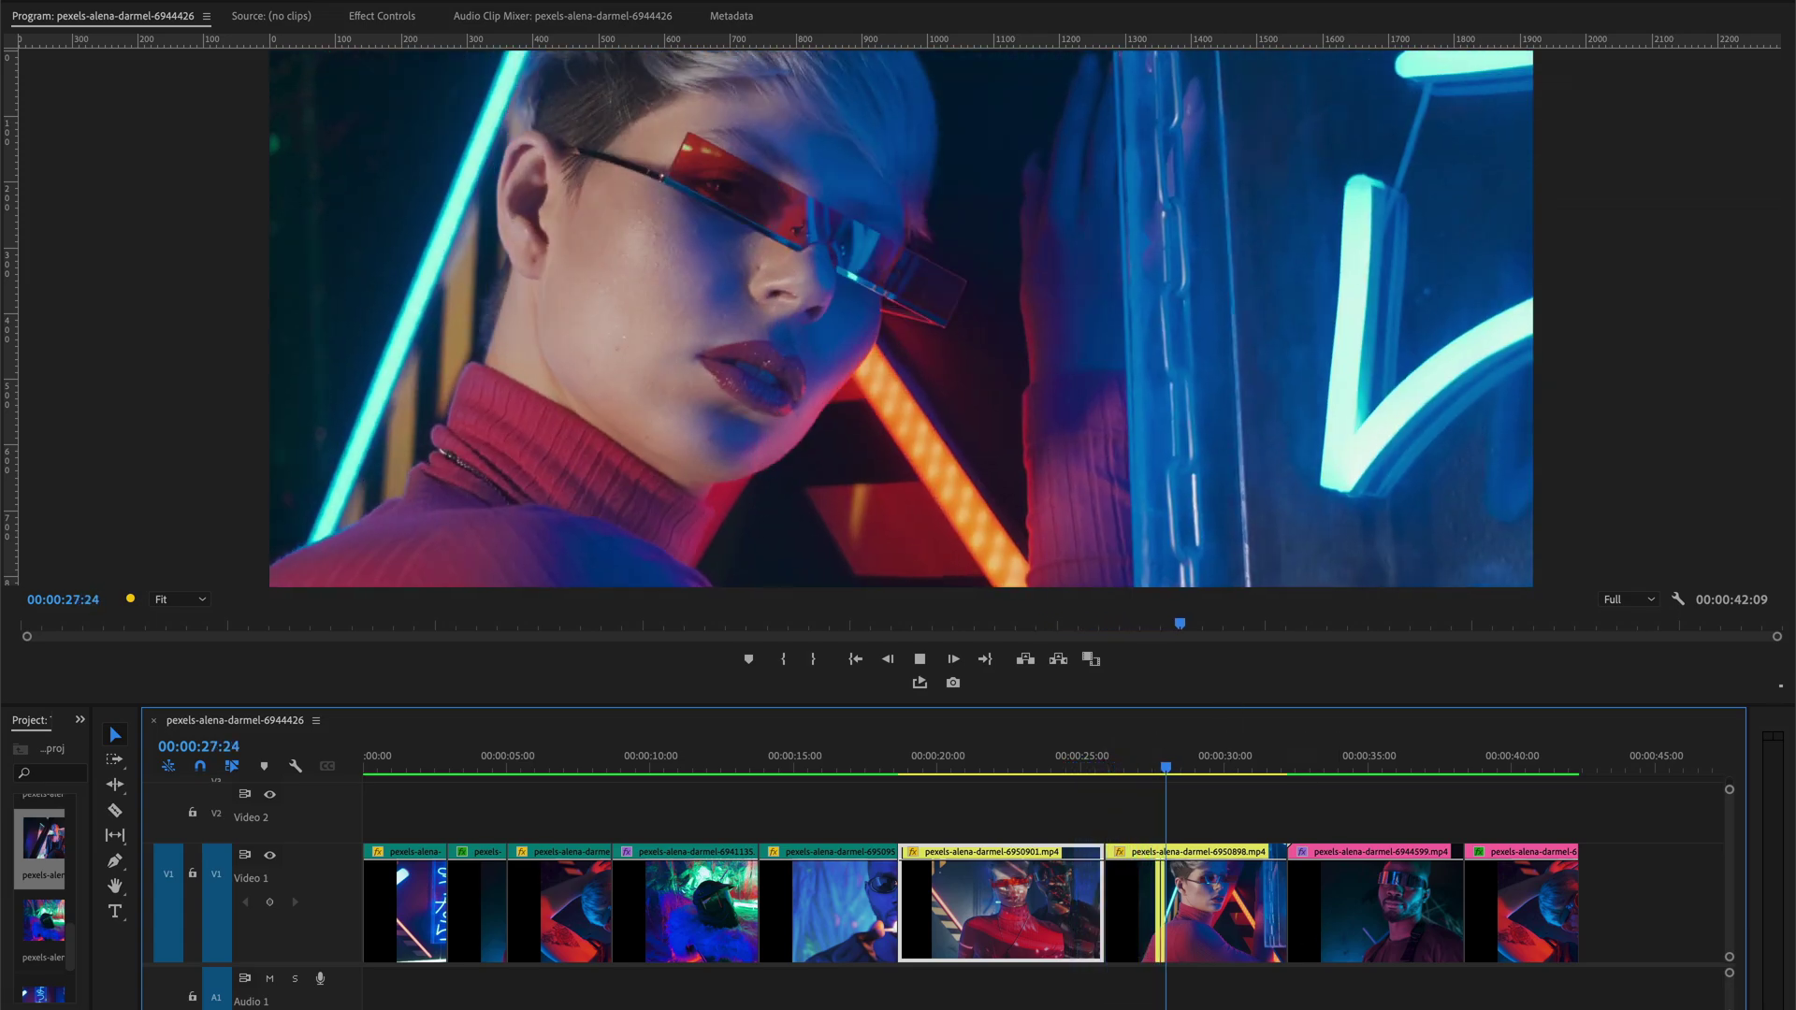
click(206, 0)
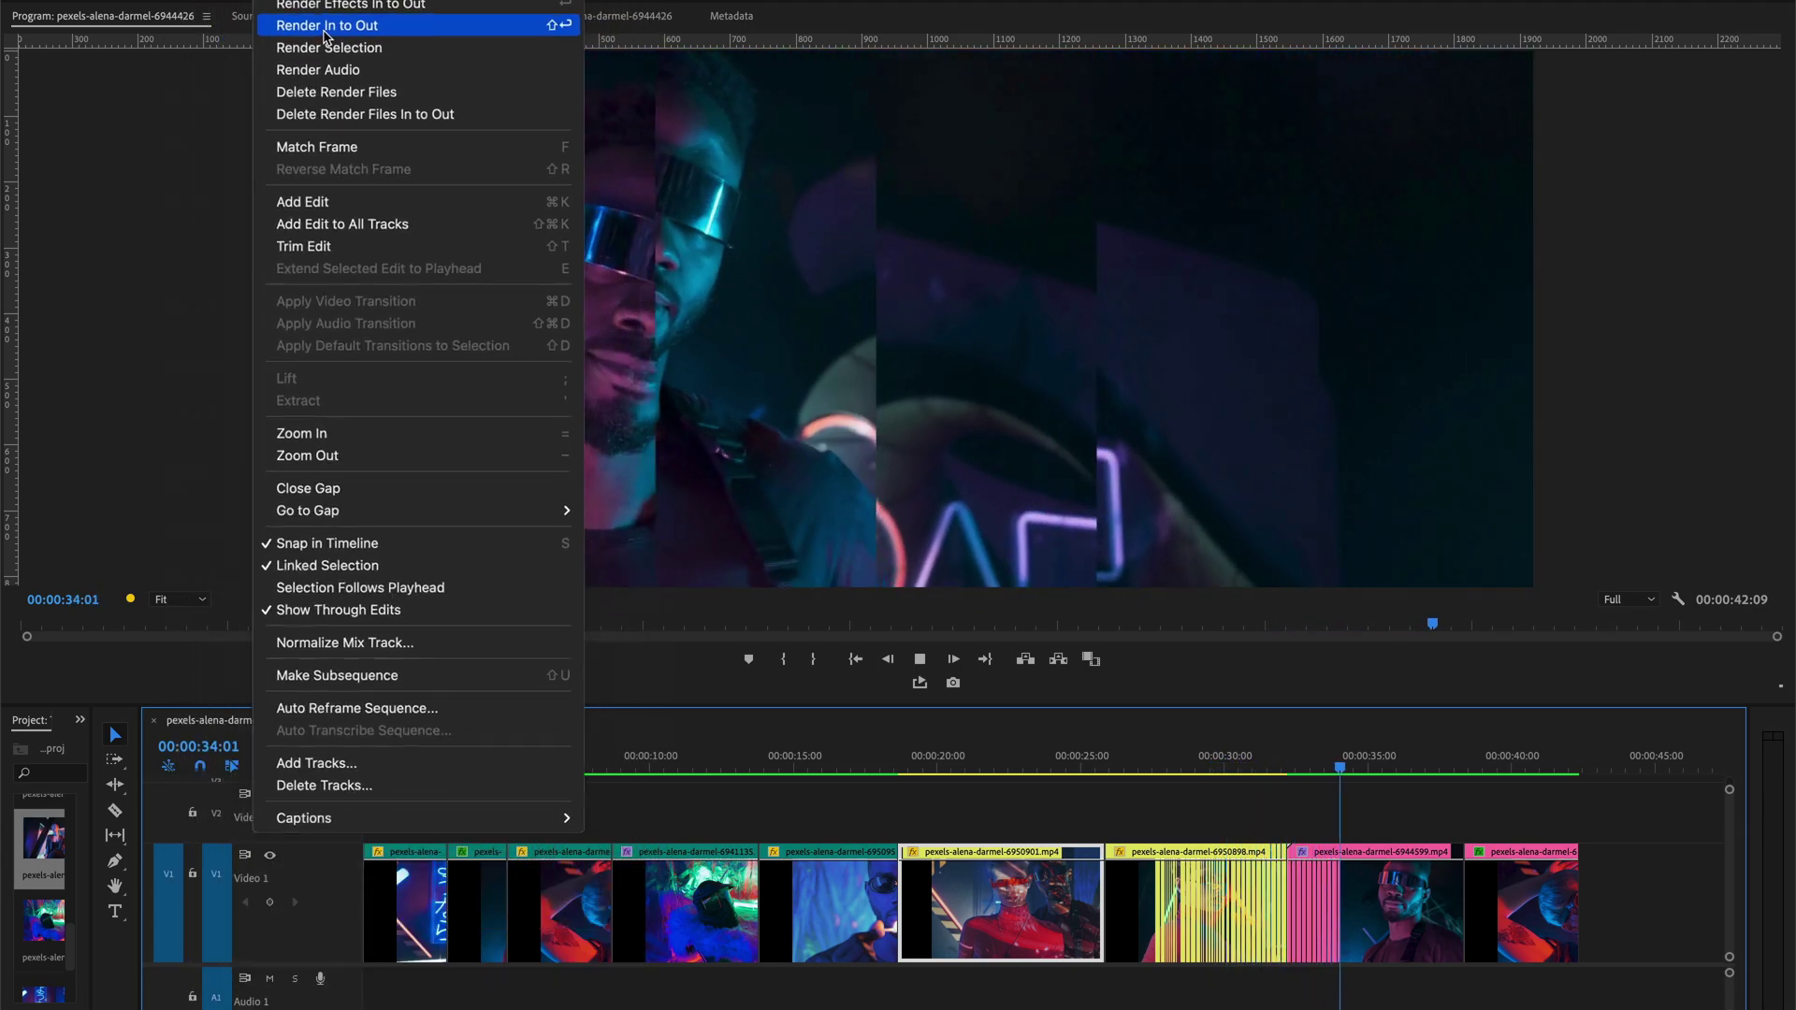
Step: Choose Render In to Out, rendering 339 frames of the sequence
click(275, 60)
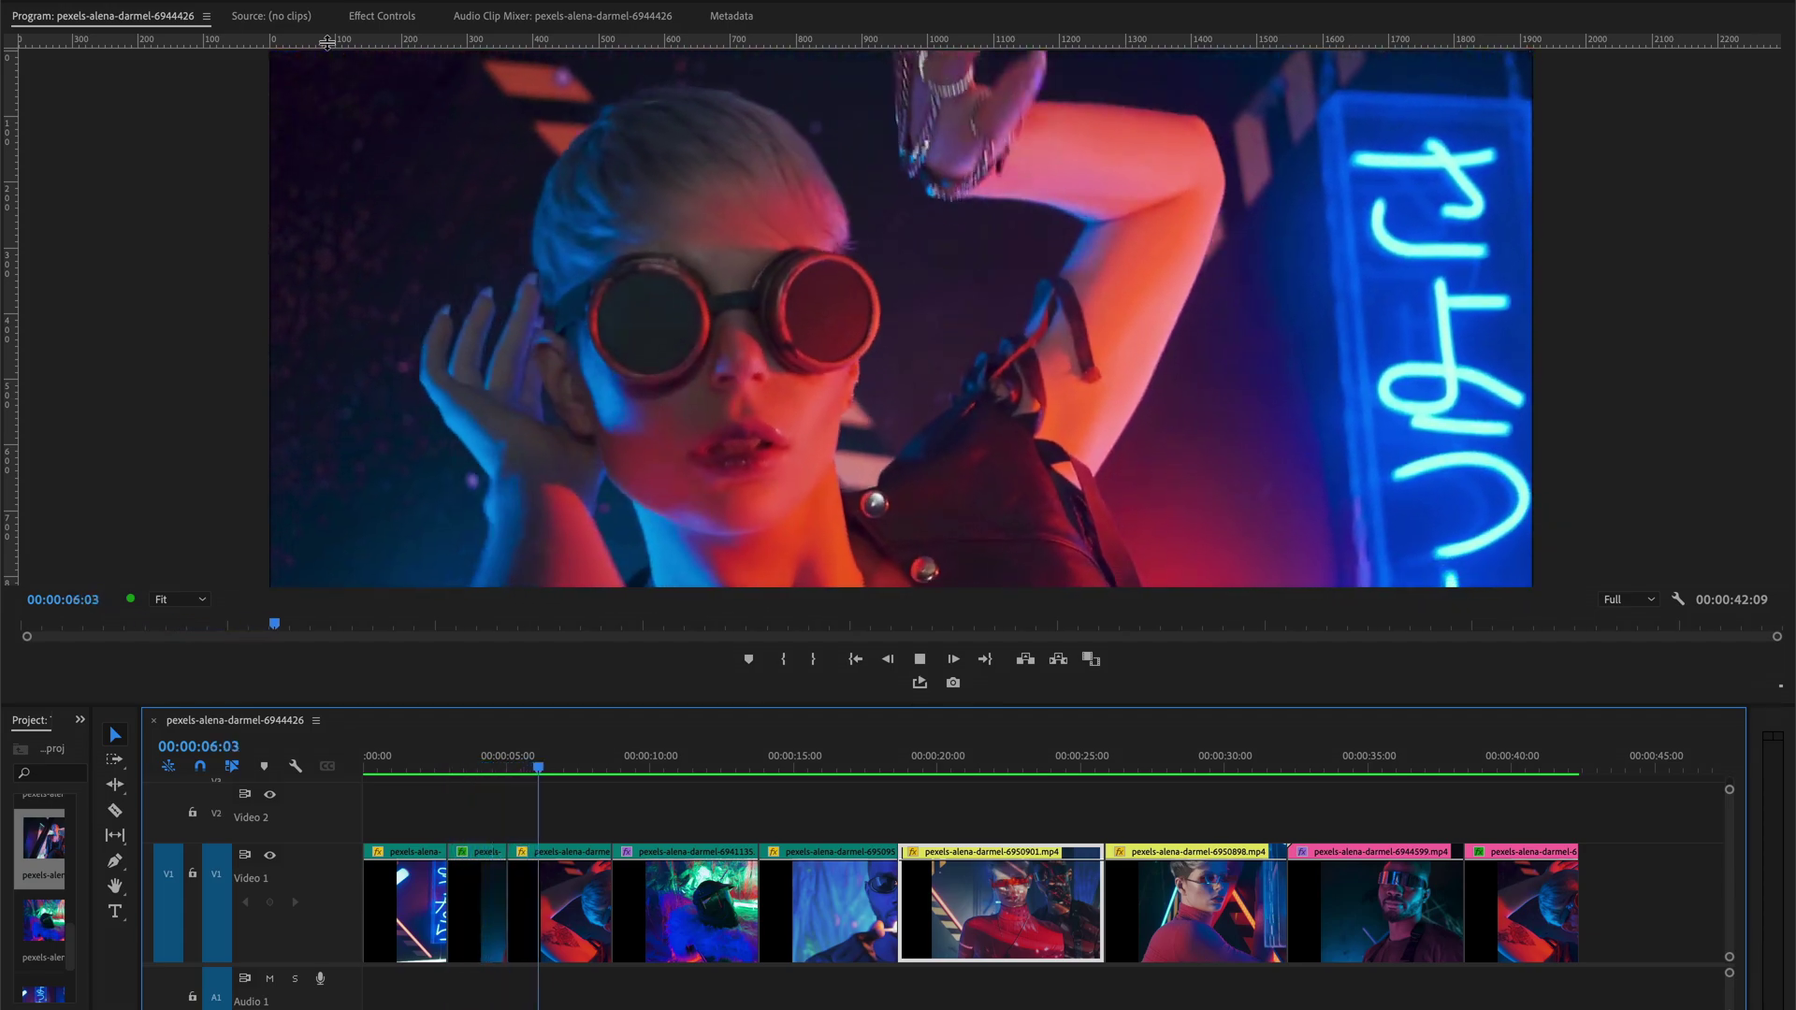
Step: Play from about 32 seconds to confirm no dropped frames, then park the playhead at 00:00:36:16
click(150, 618)
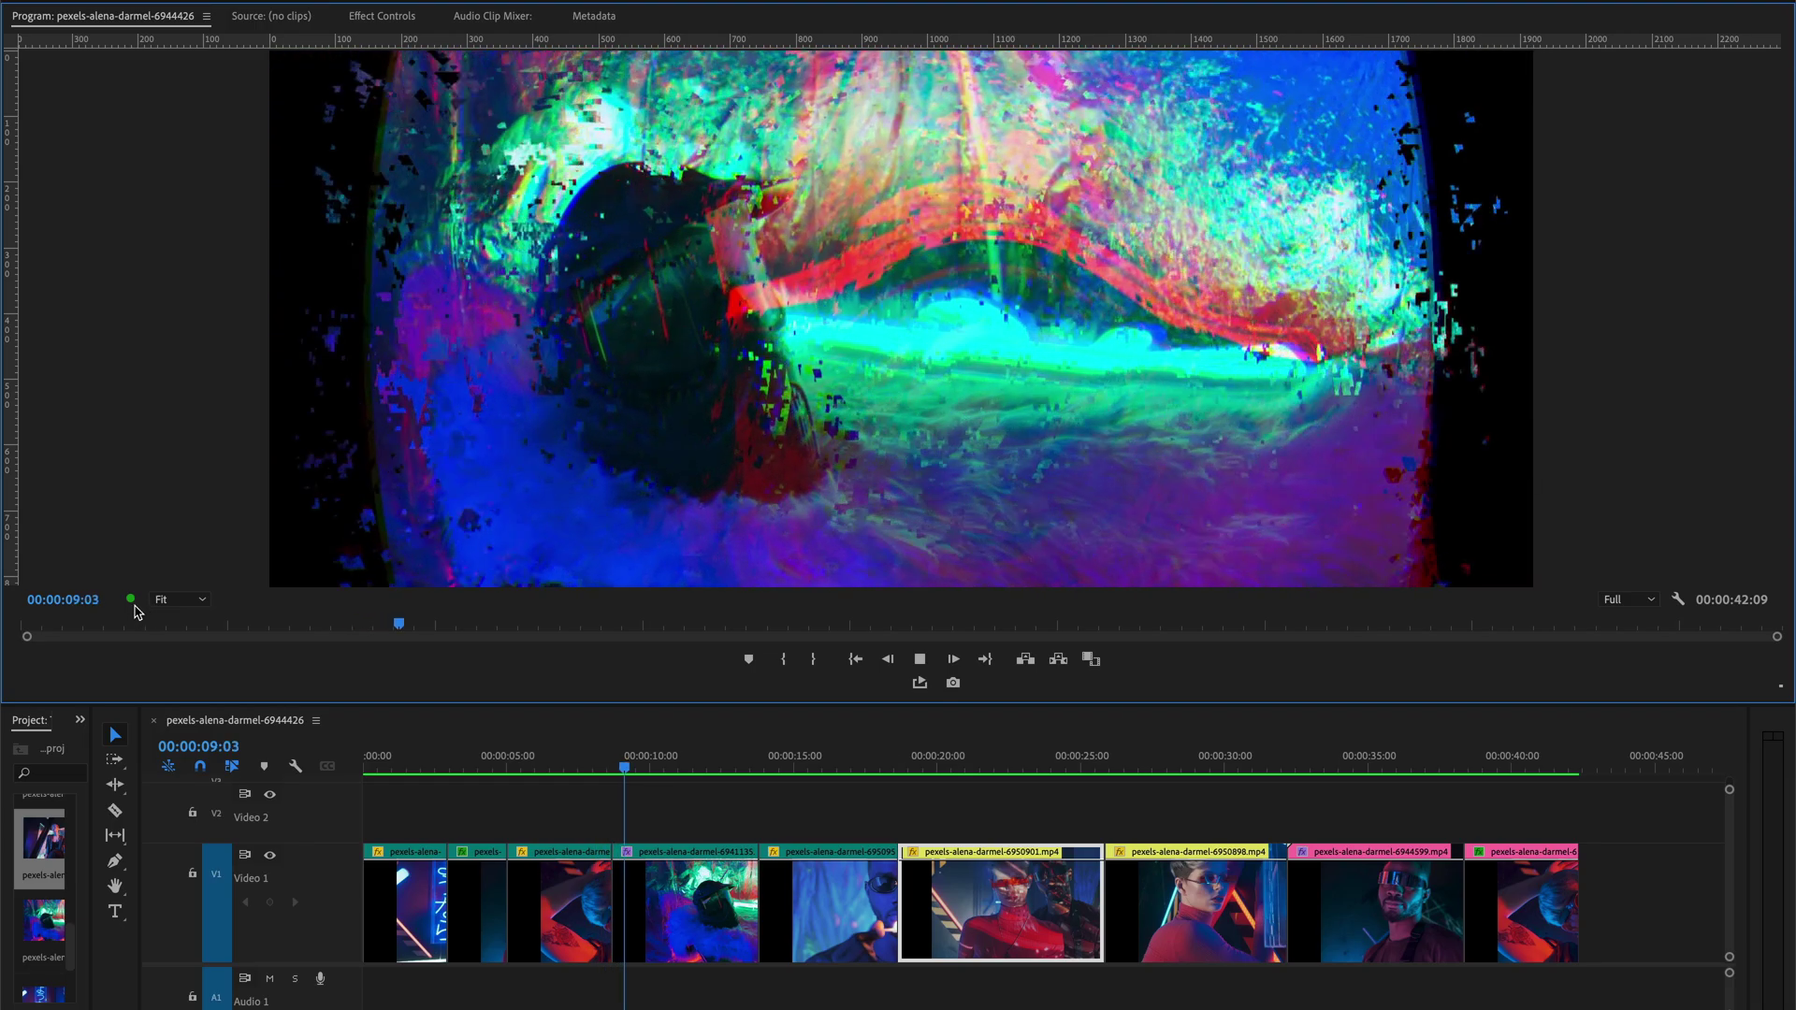
mouse_move(132, 609)
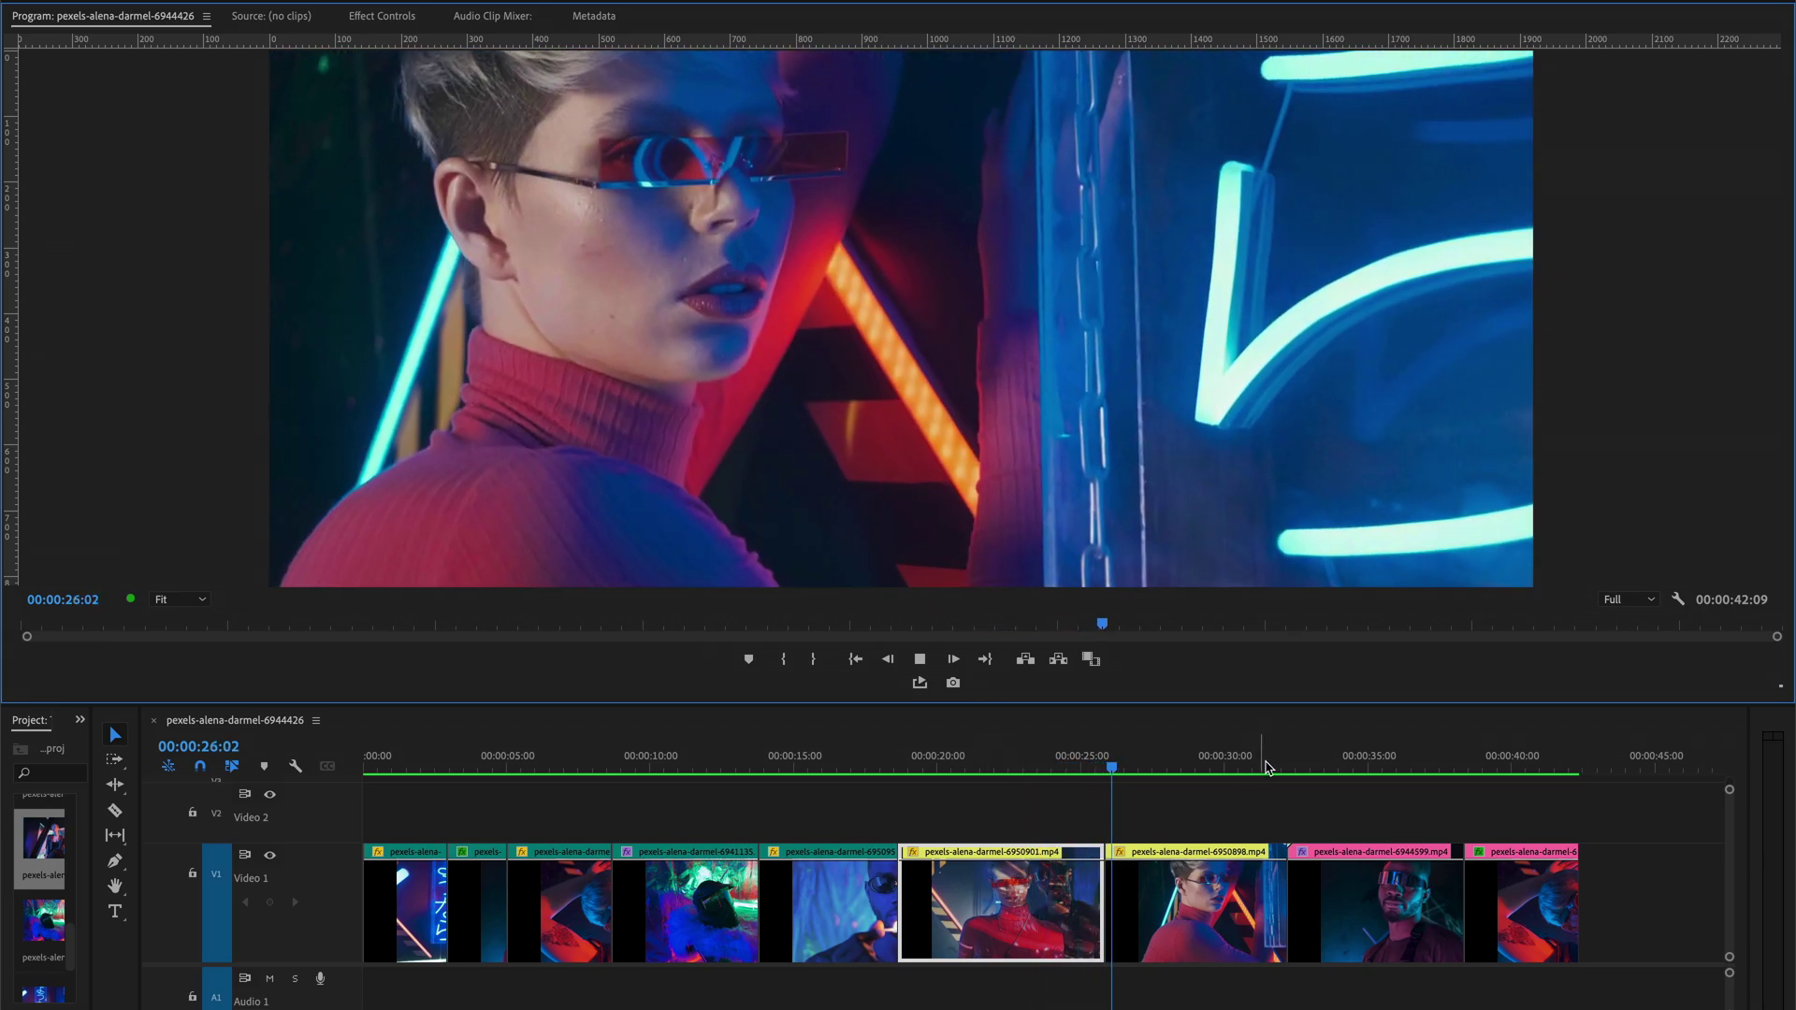
click(1297, 762)
key(space)
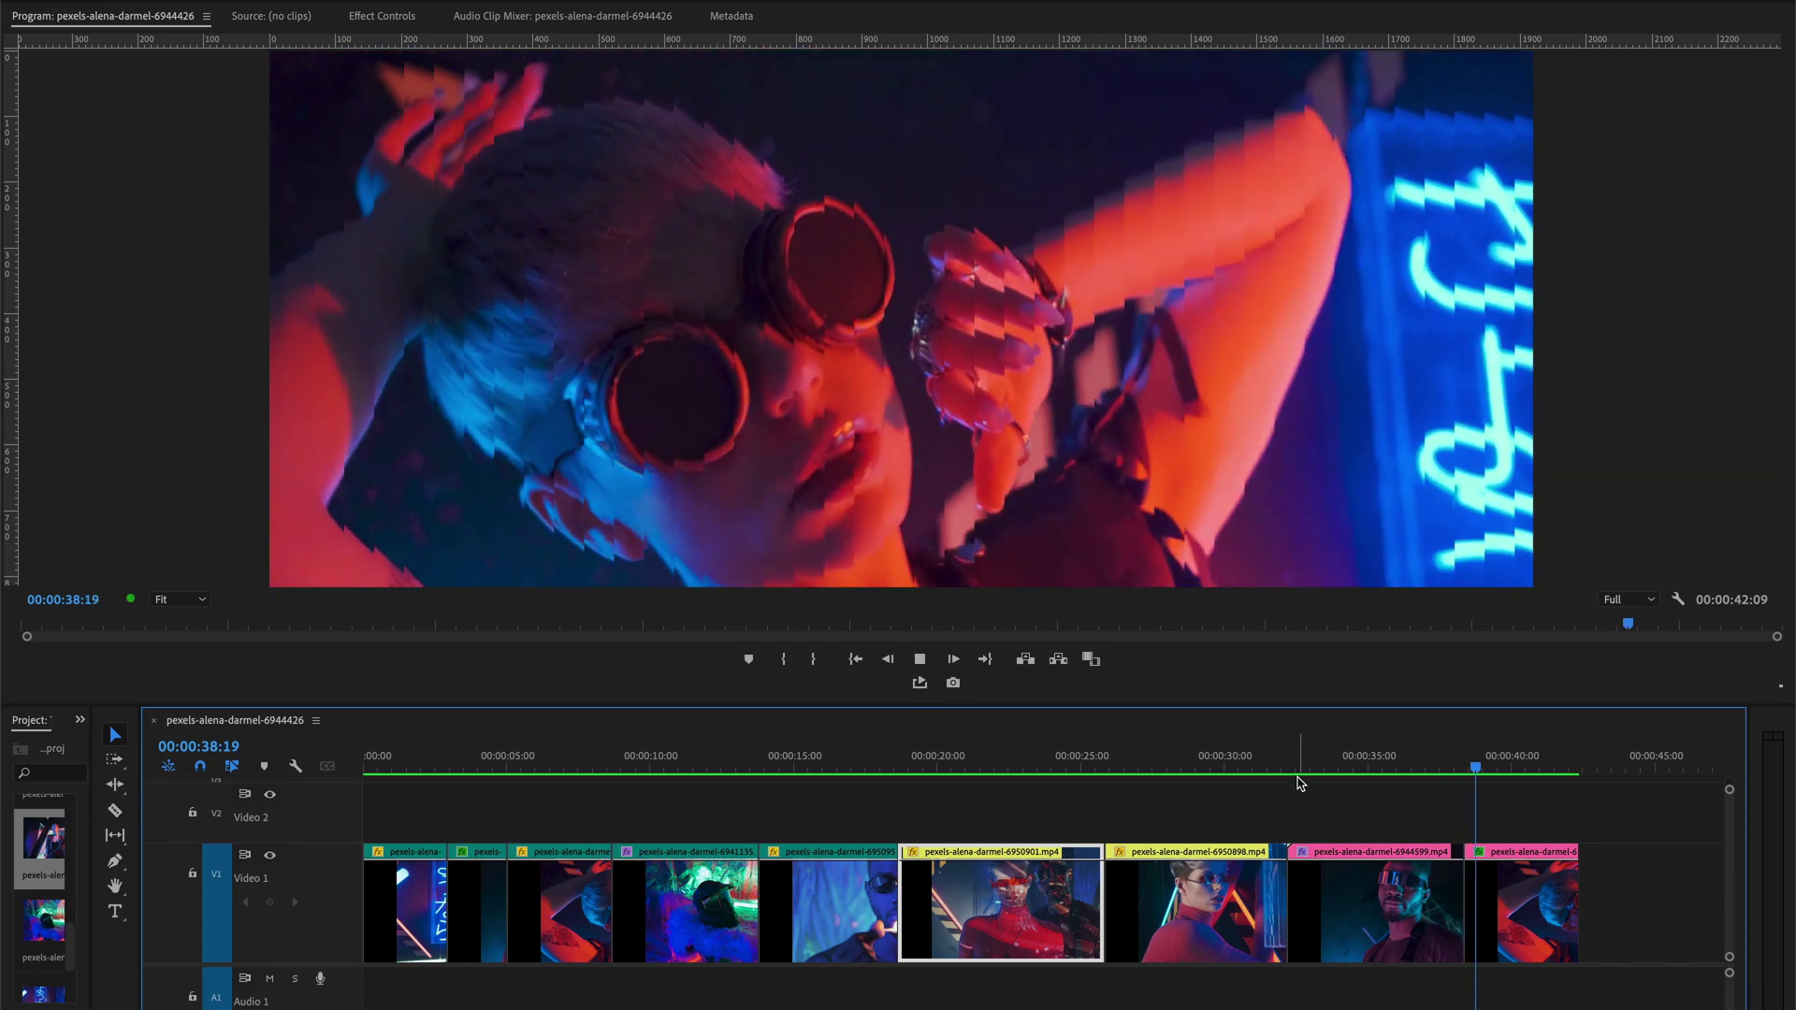
key(space)
drag(1298, 777, 1416, 771)
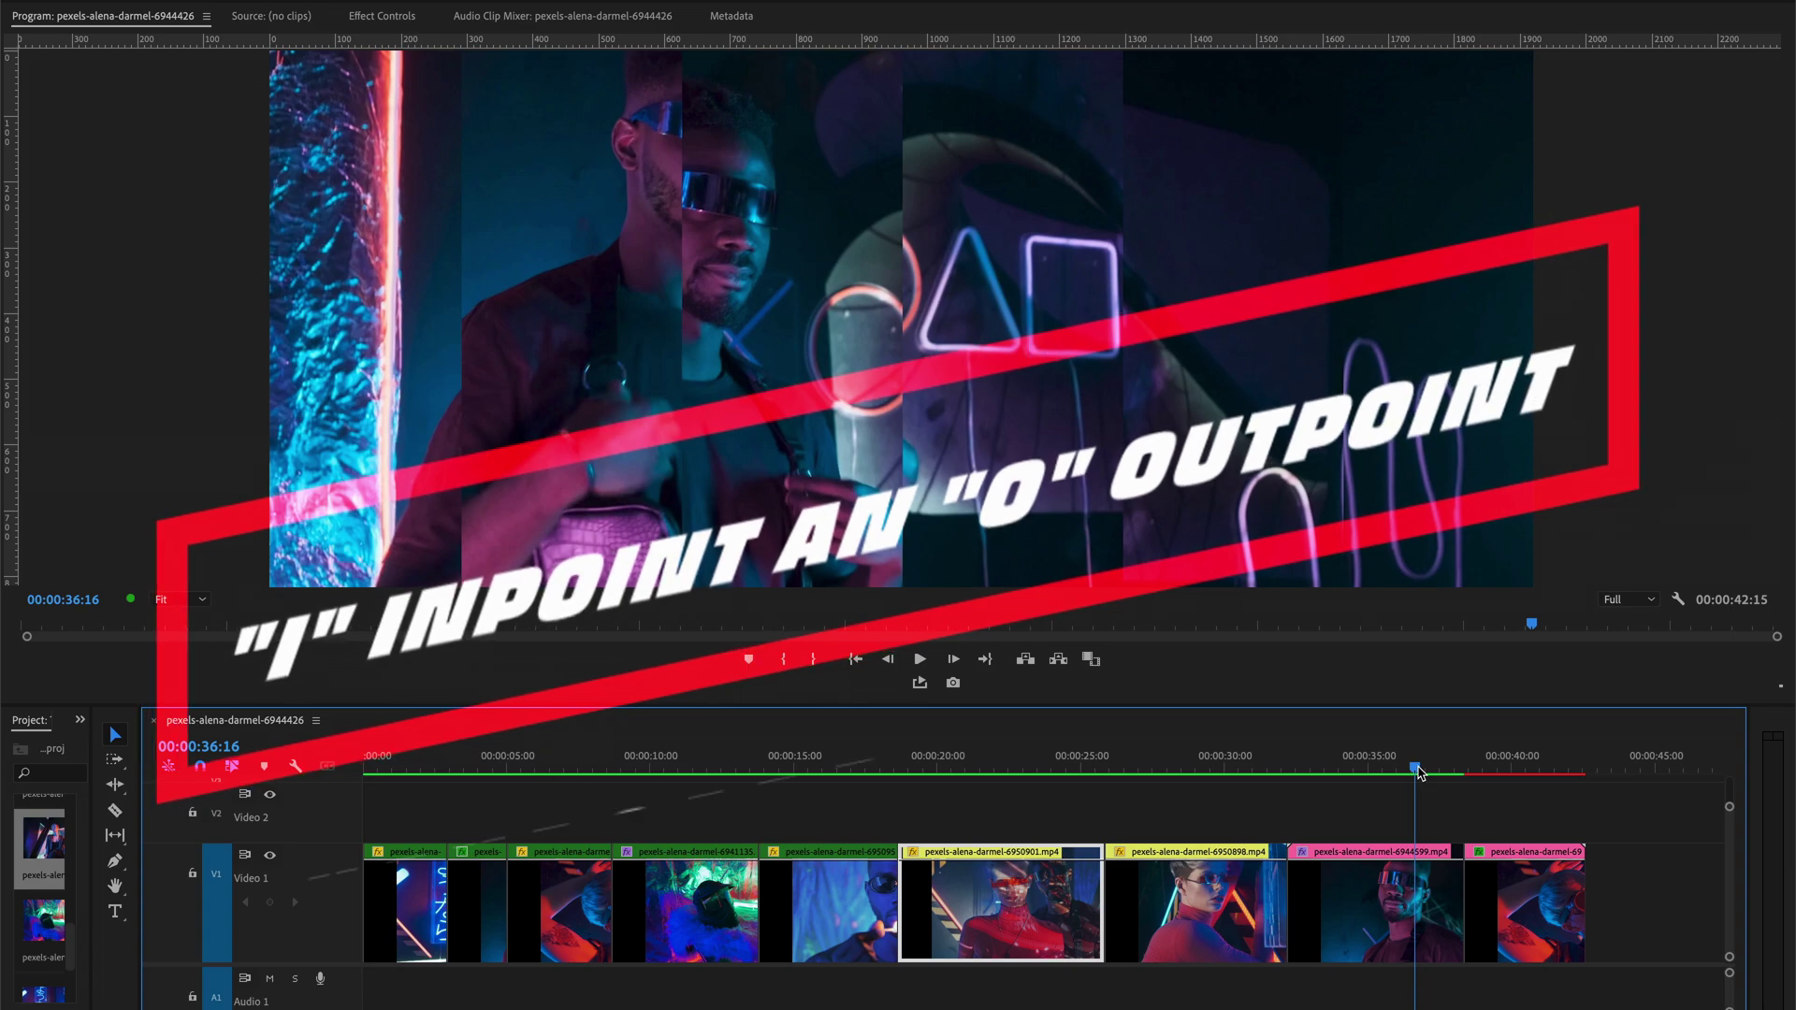
Step: Mark in at 00:00:36:16 and out at 00:00:42:11, then render that 103-frame range
key(i)
click(1571, 768)
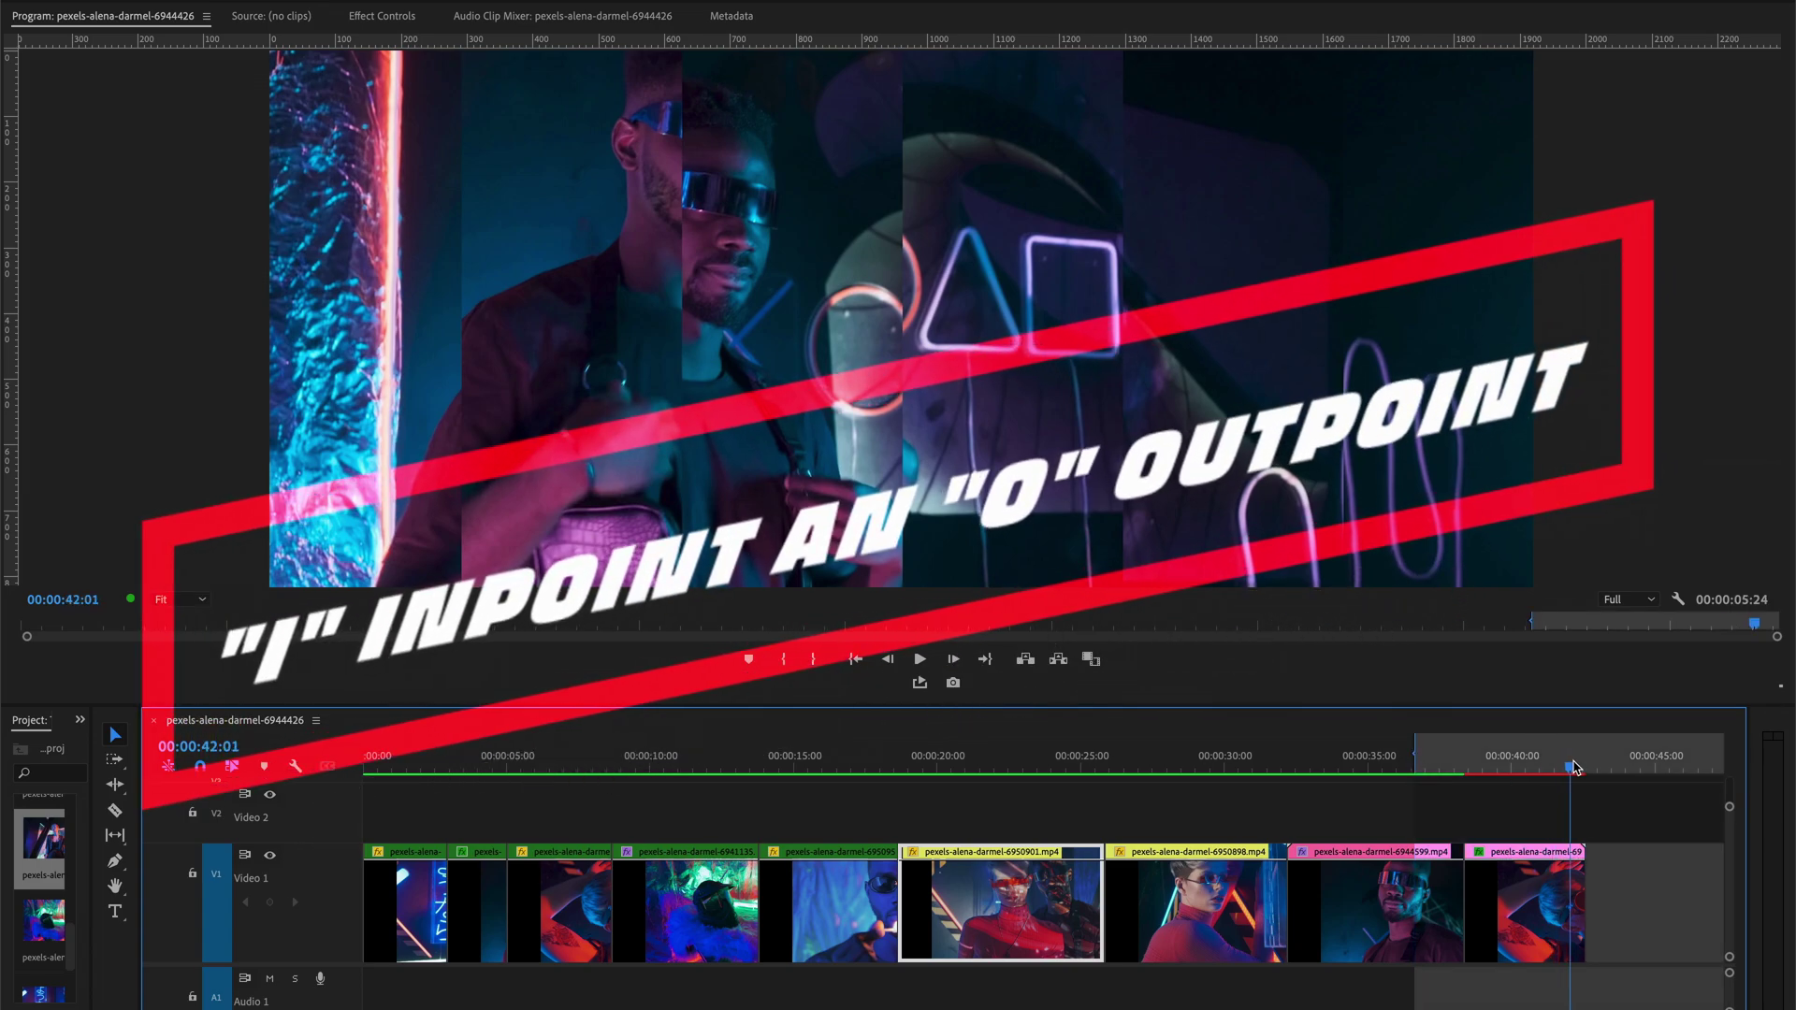
click(1582, 768)
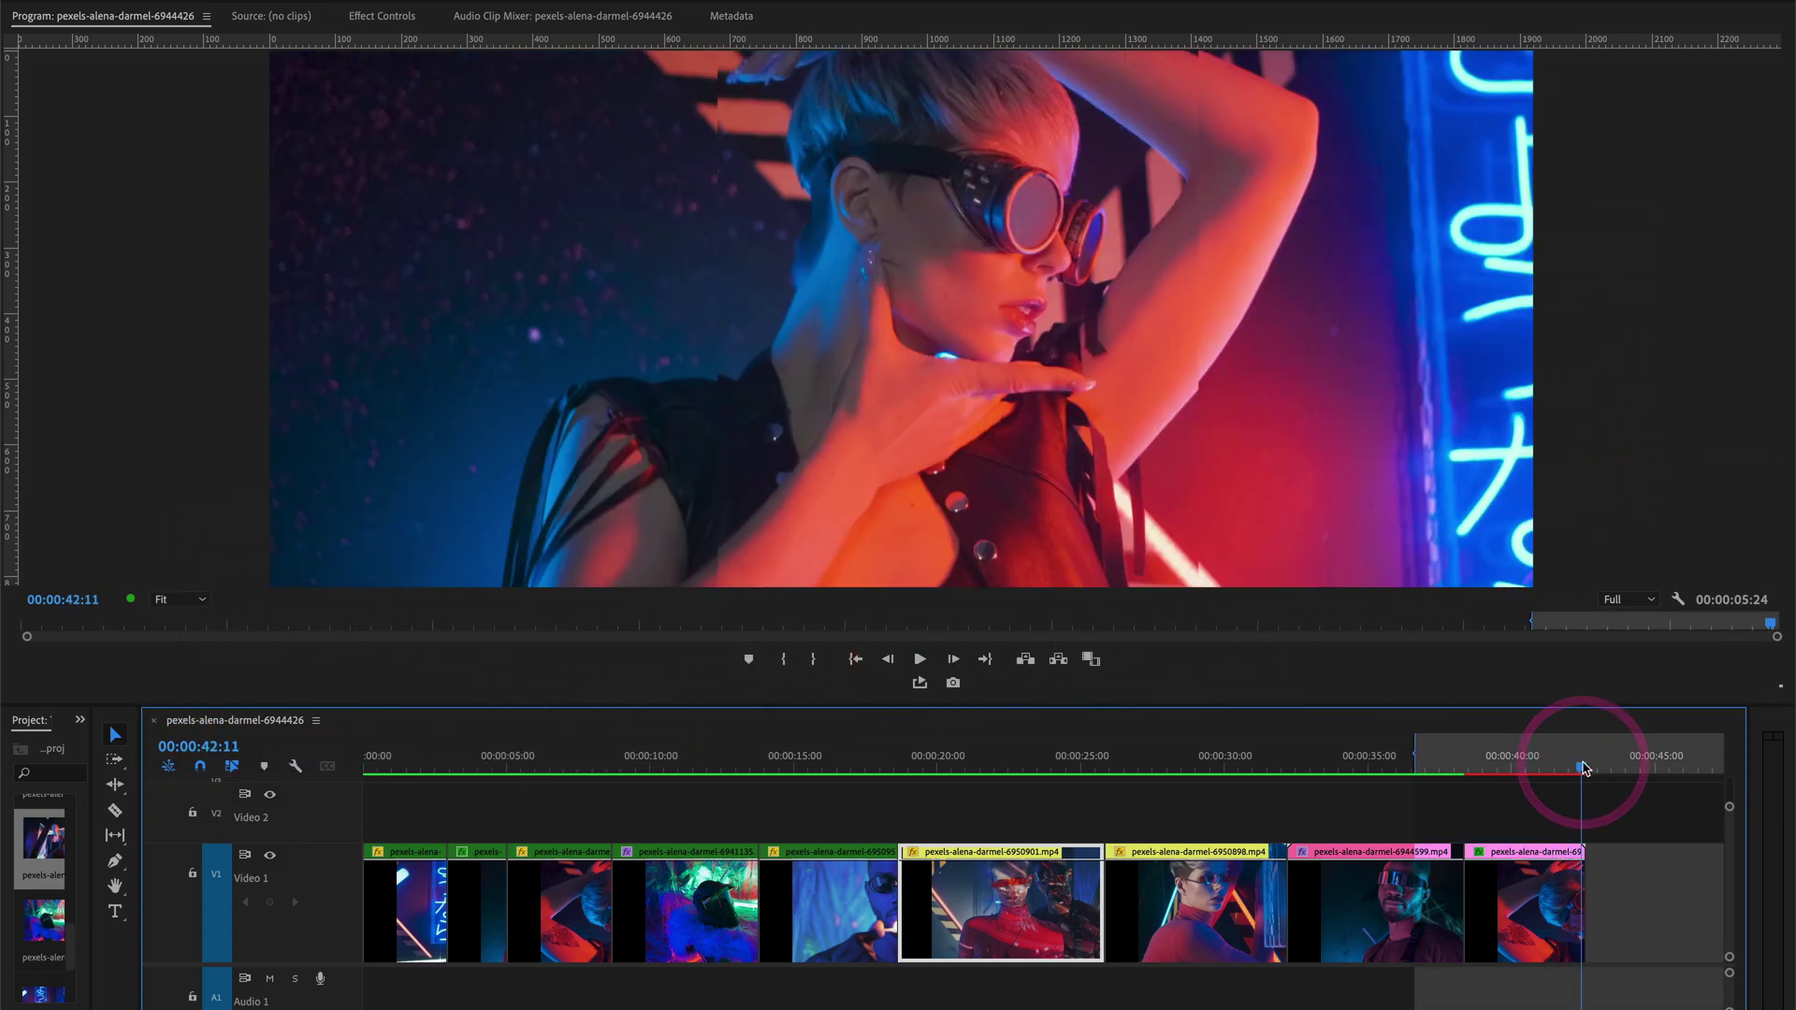
key(o)
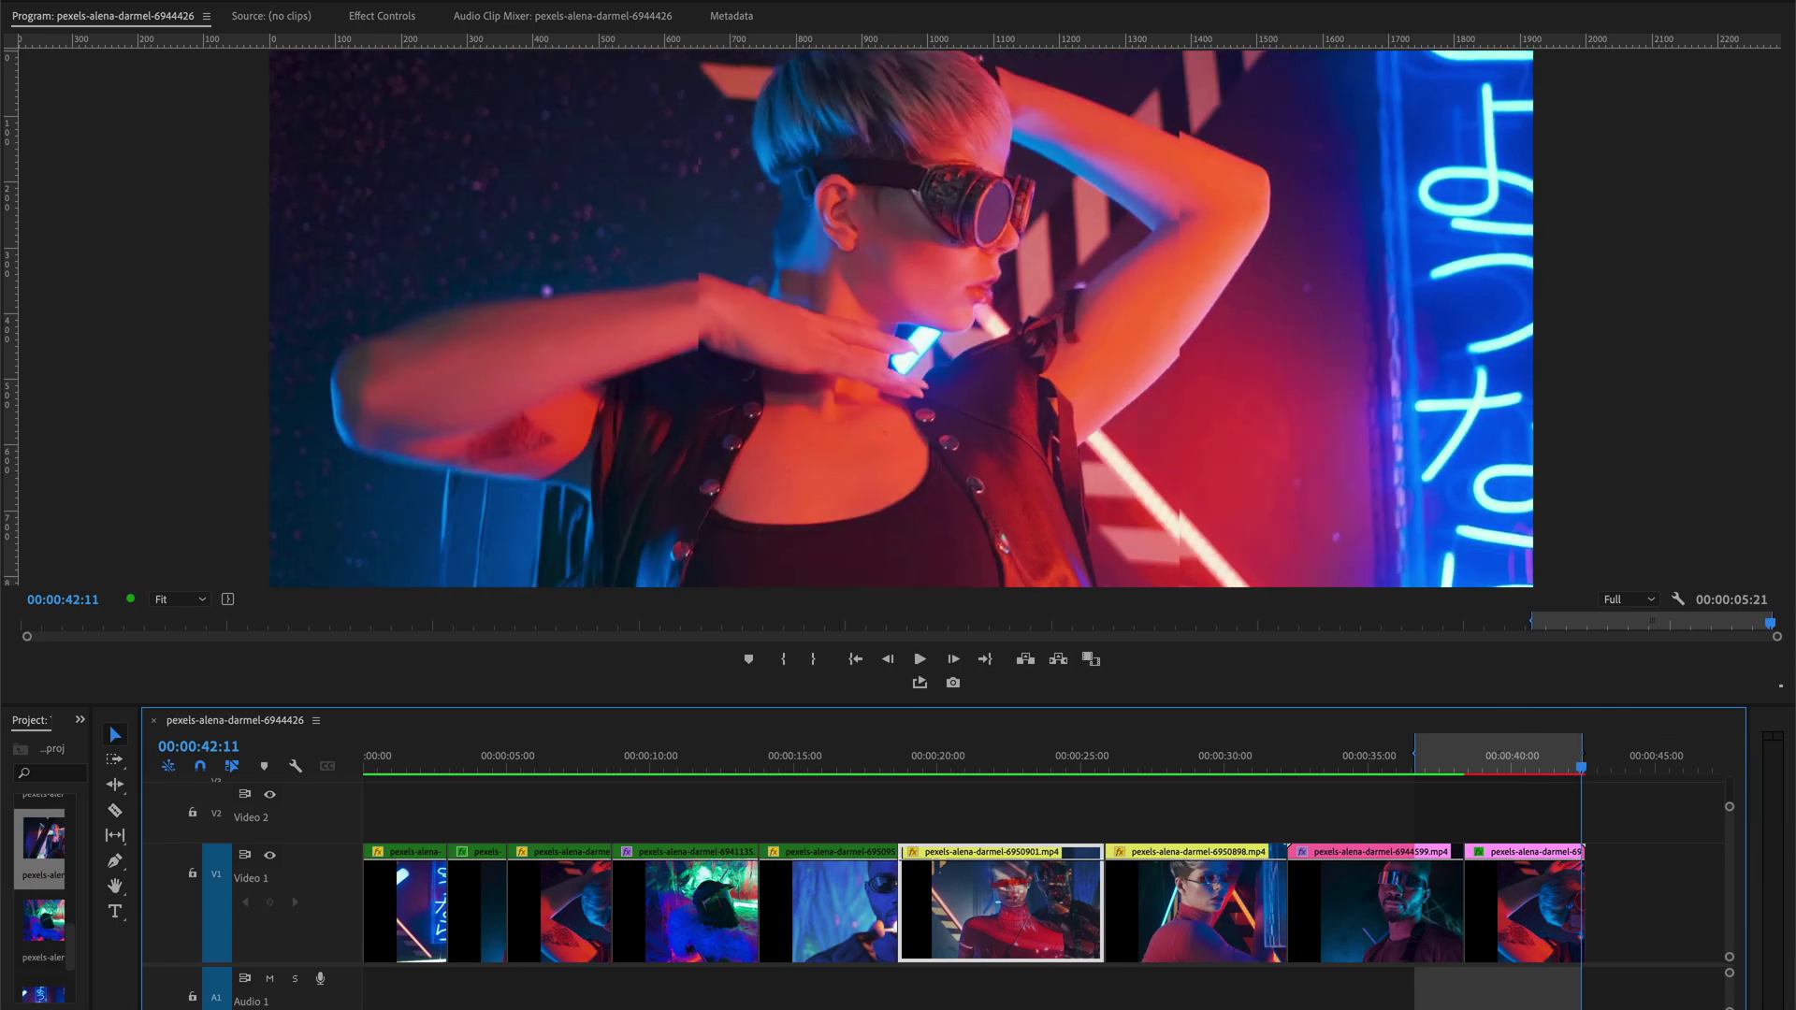
click(332, 2)
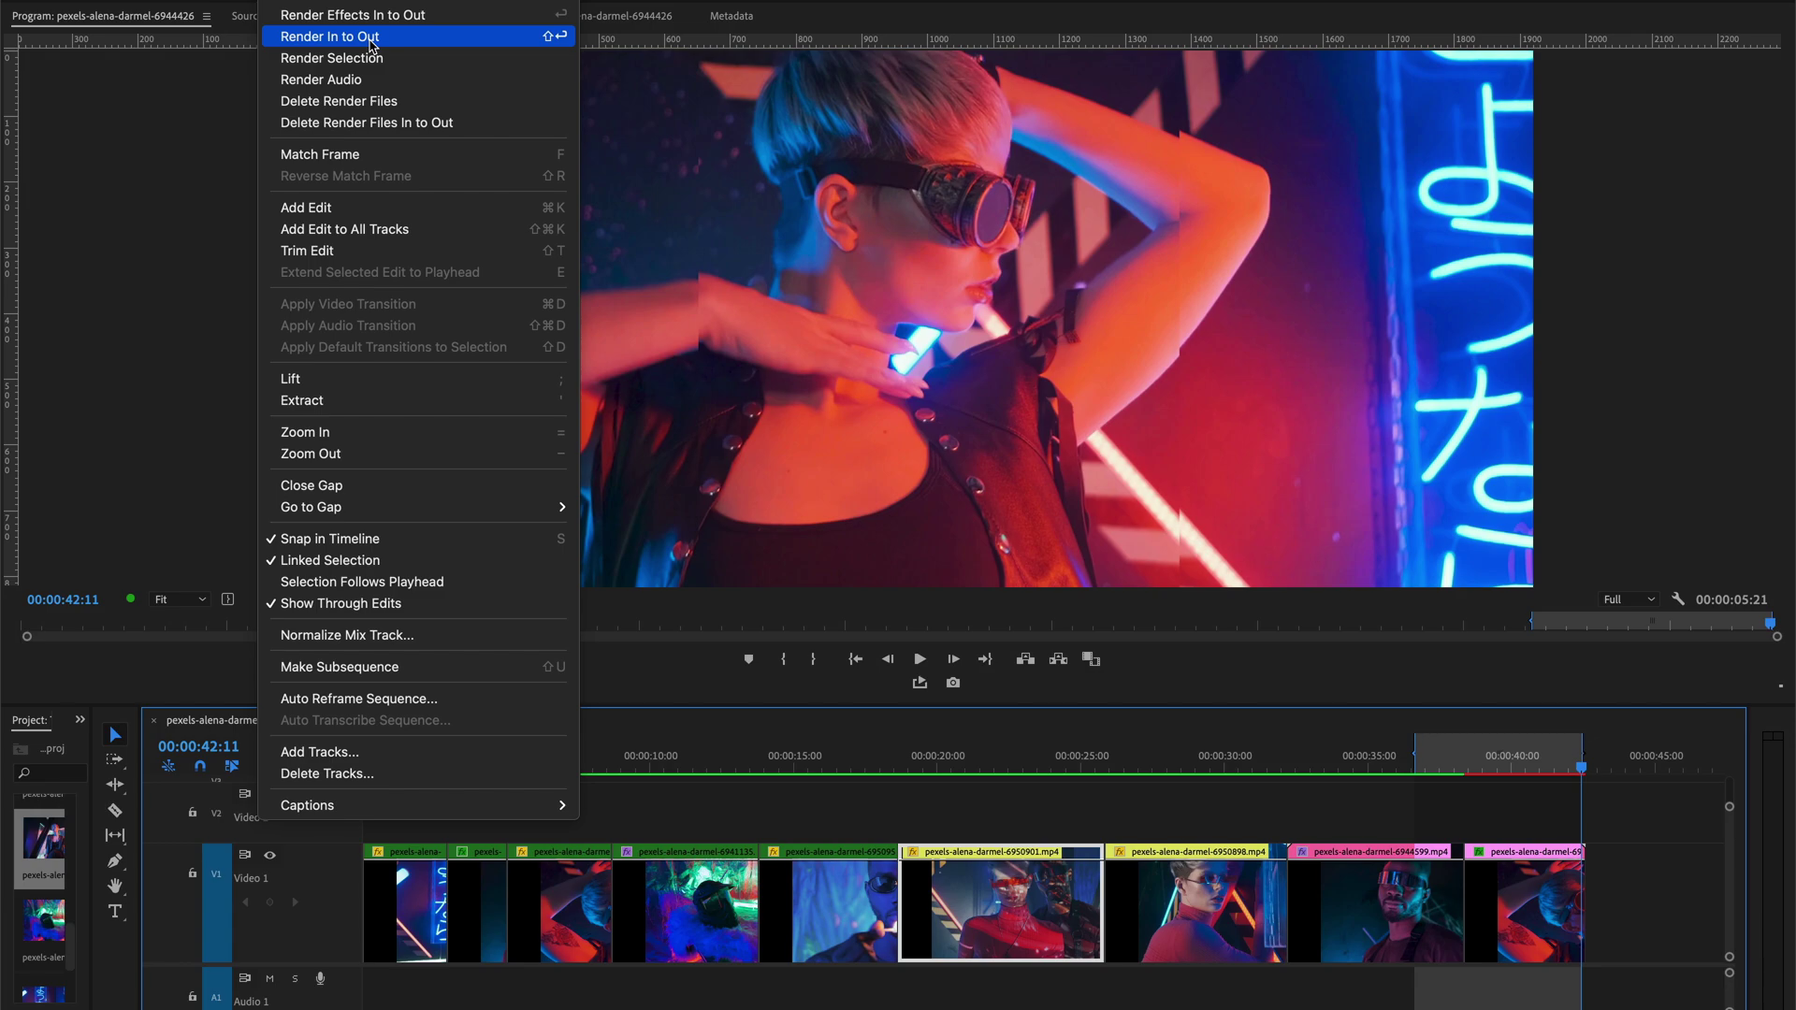
click(370, 39)
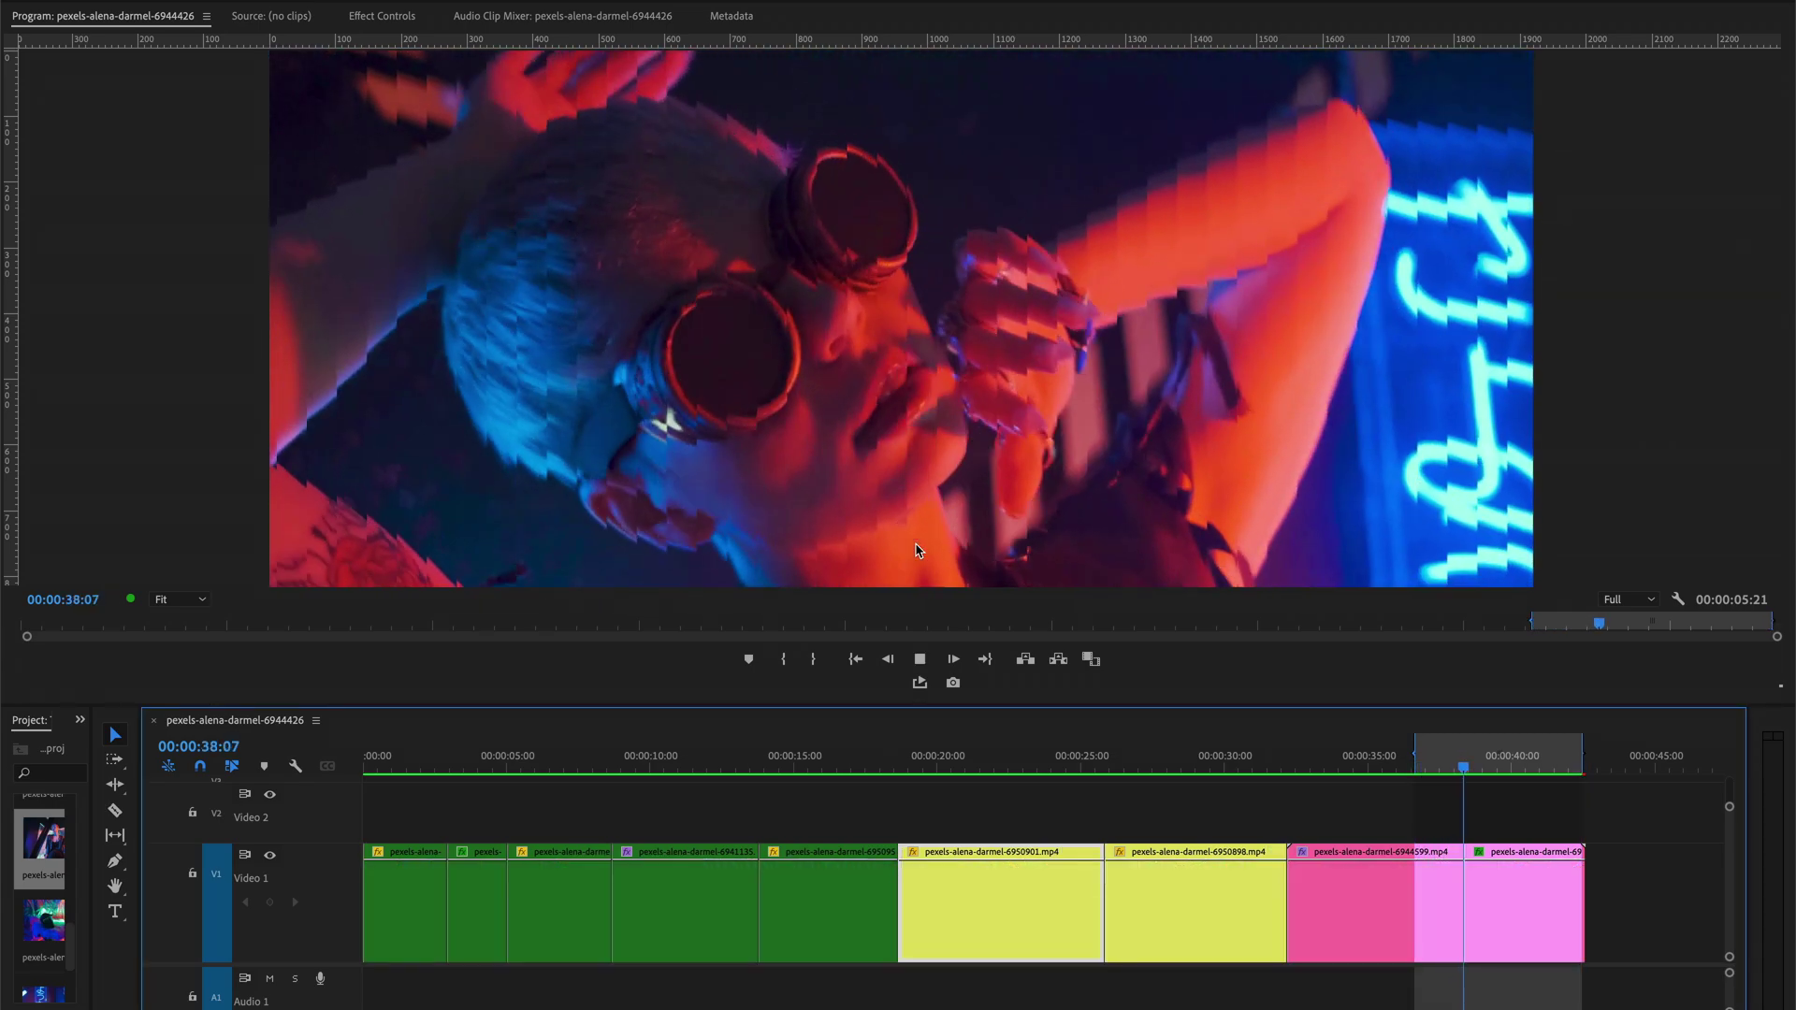
Step: Clear the in and out marks and play the fully rendered sequence from about 13 seconds
right_click(1419, 755)
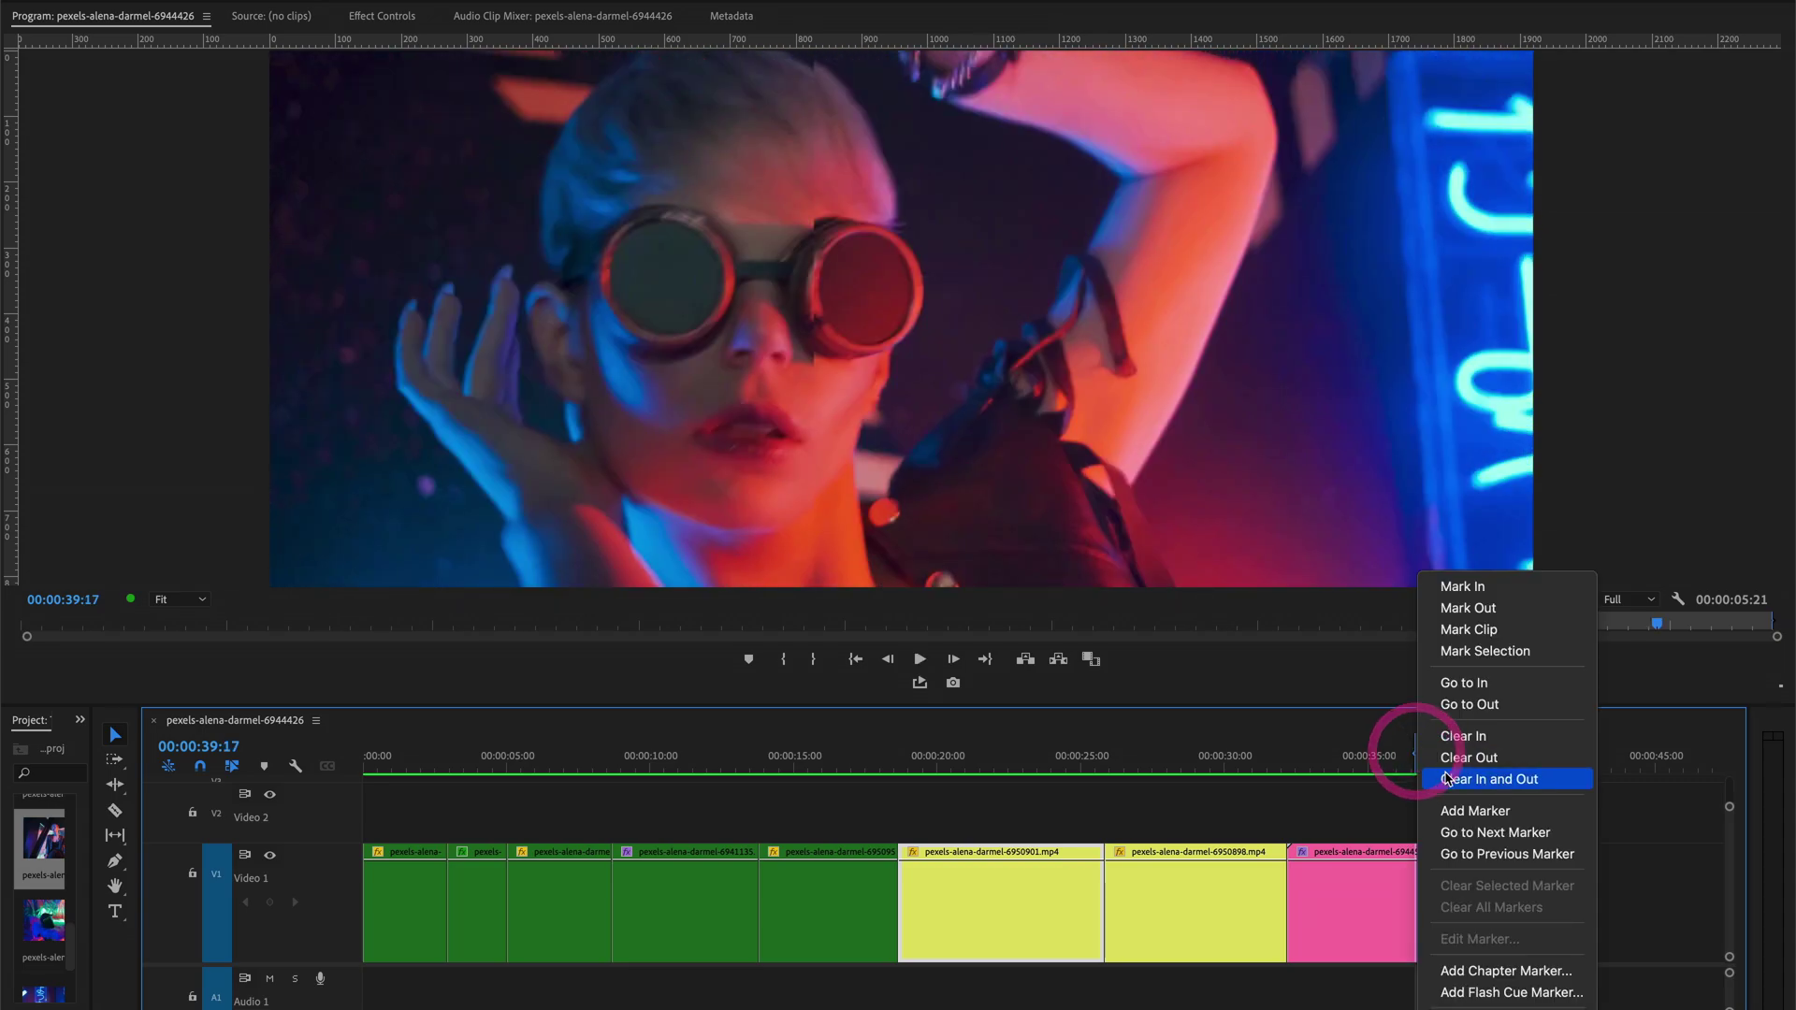
click(1435, 779)
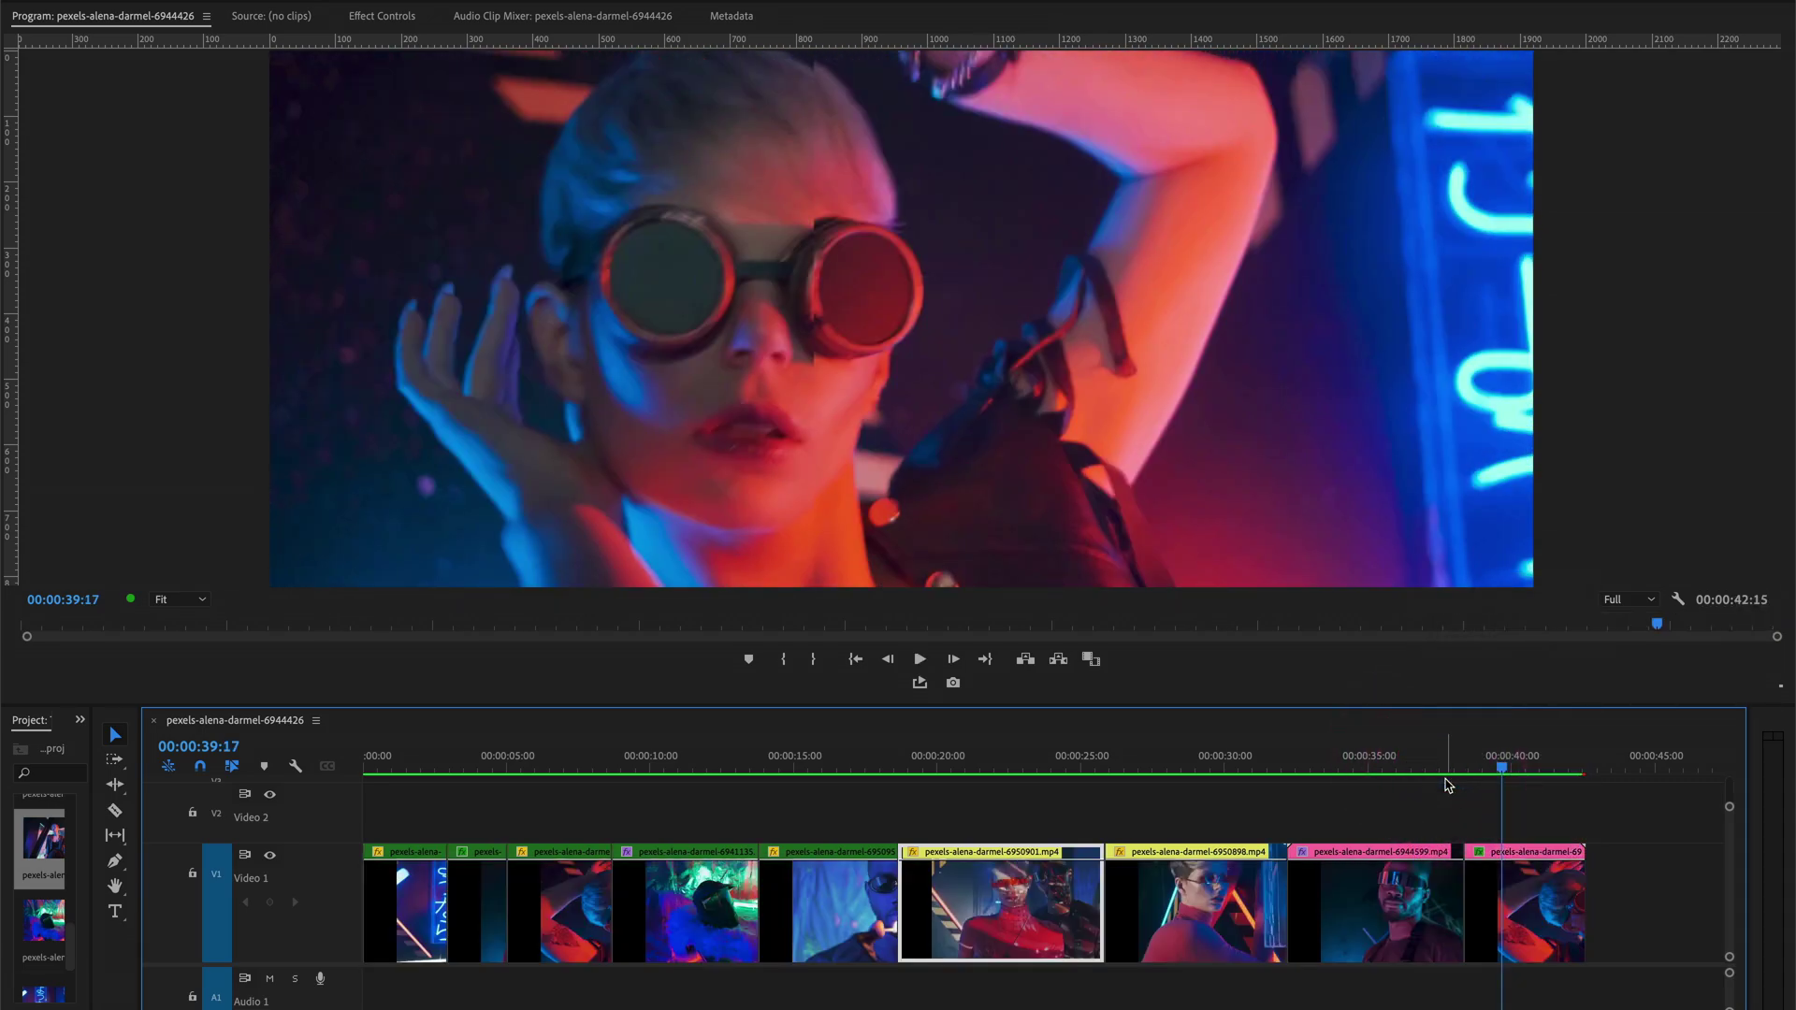
scroll(1122, 767, right, 5)
click(422, 757)
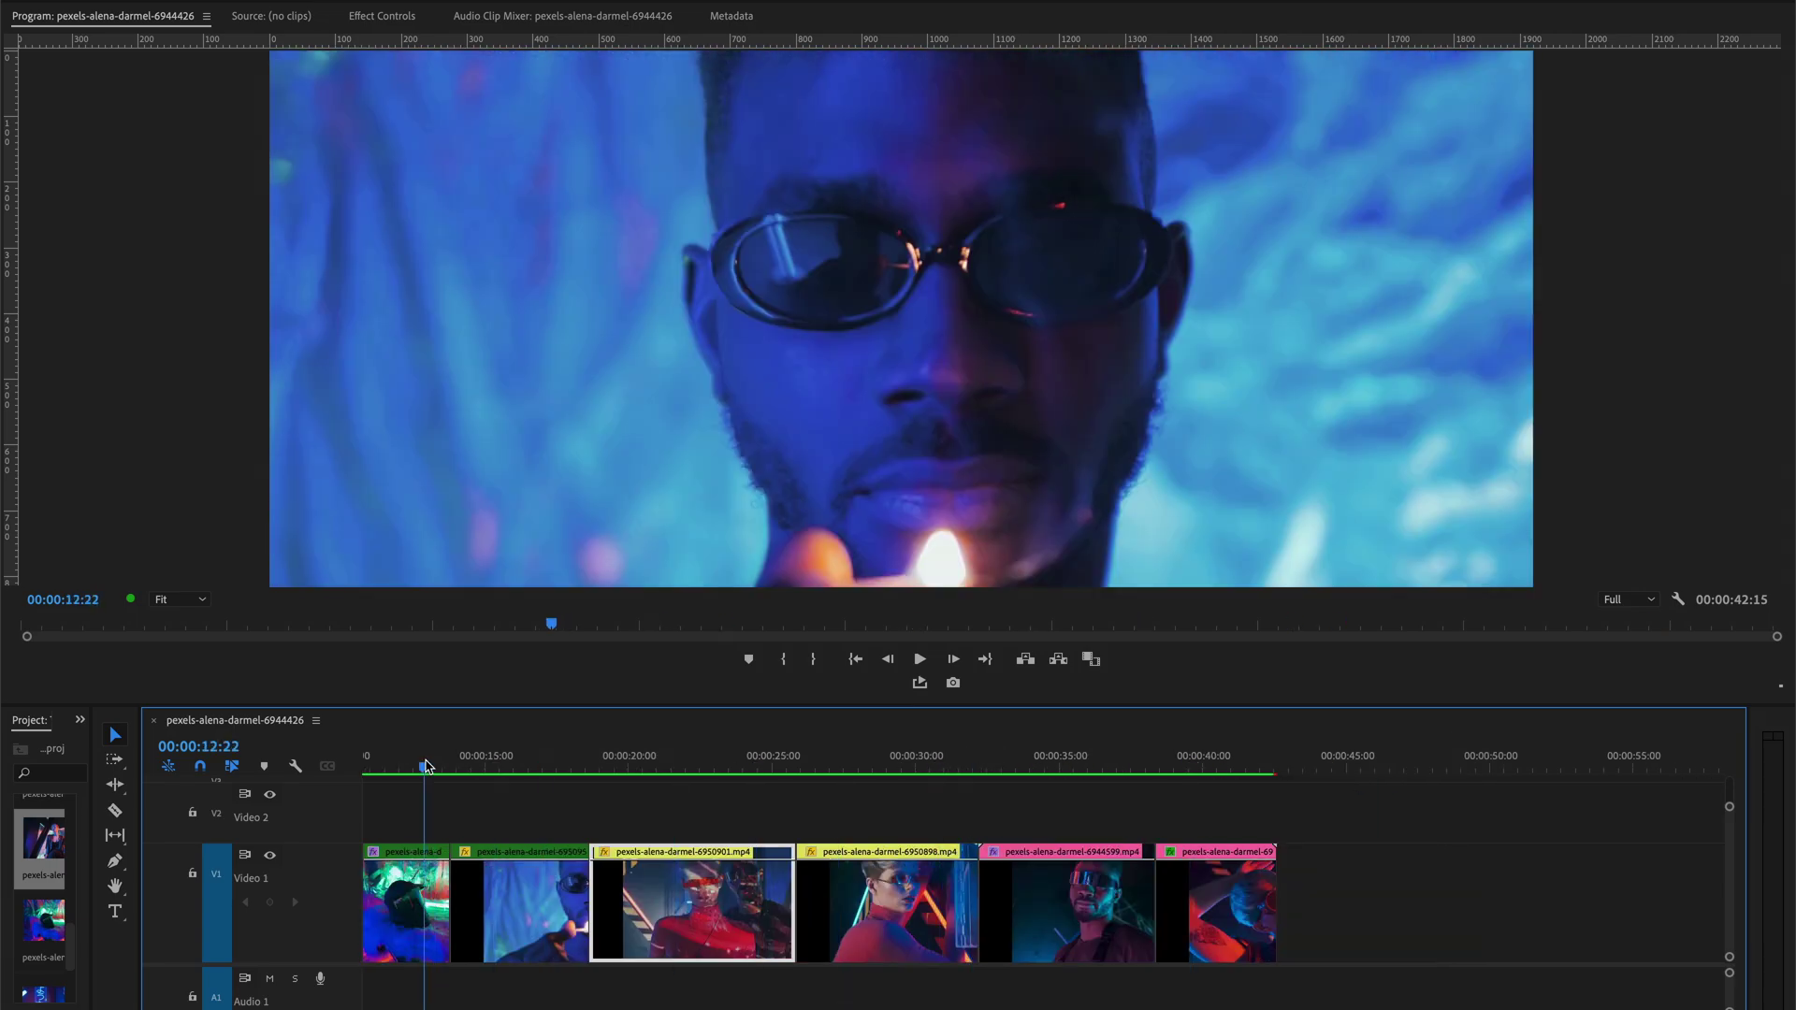
key(space)
scroll(425, 762, left, 5)
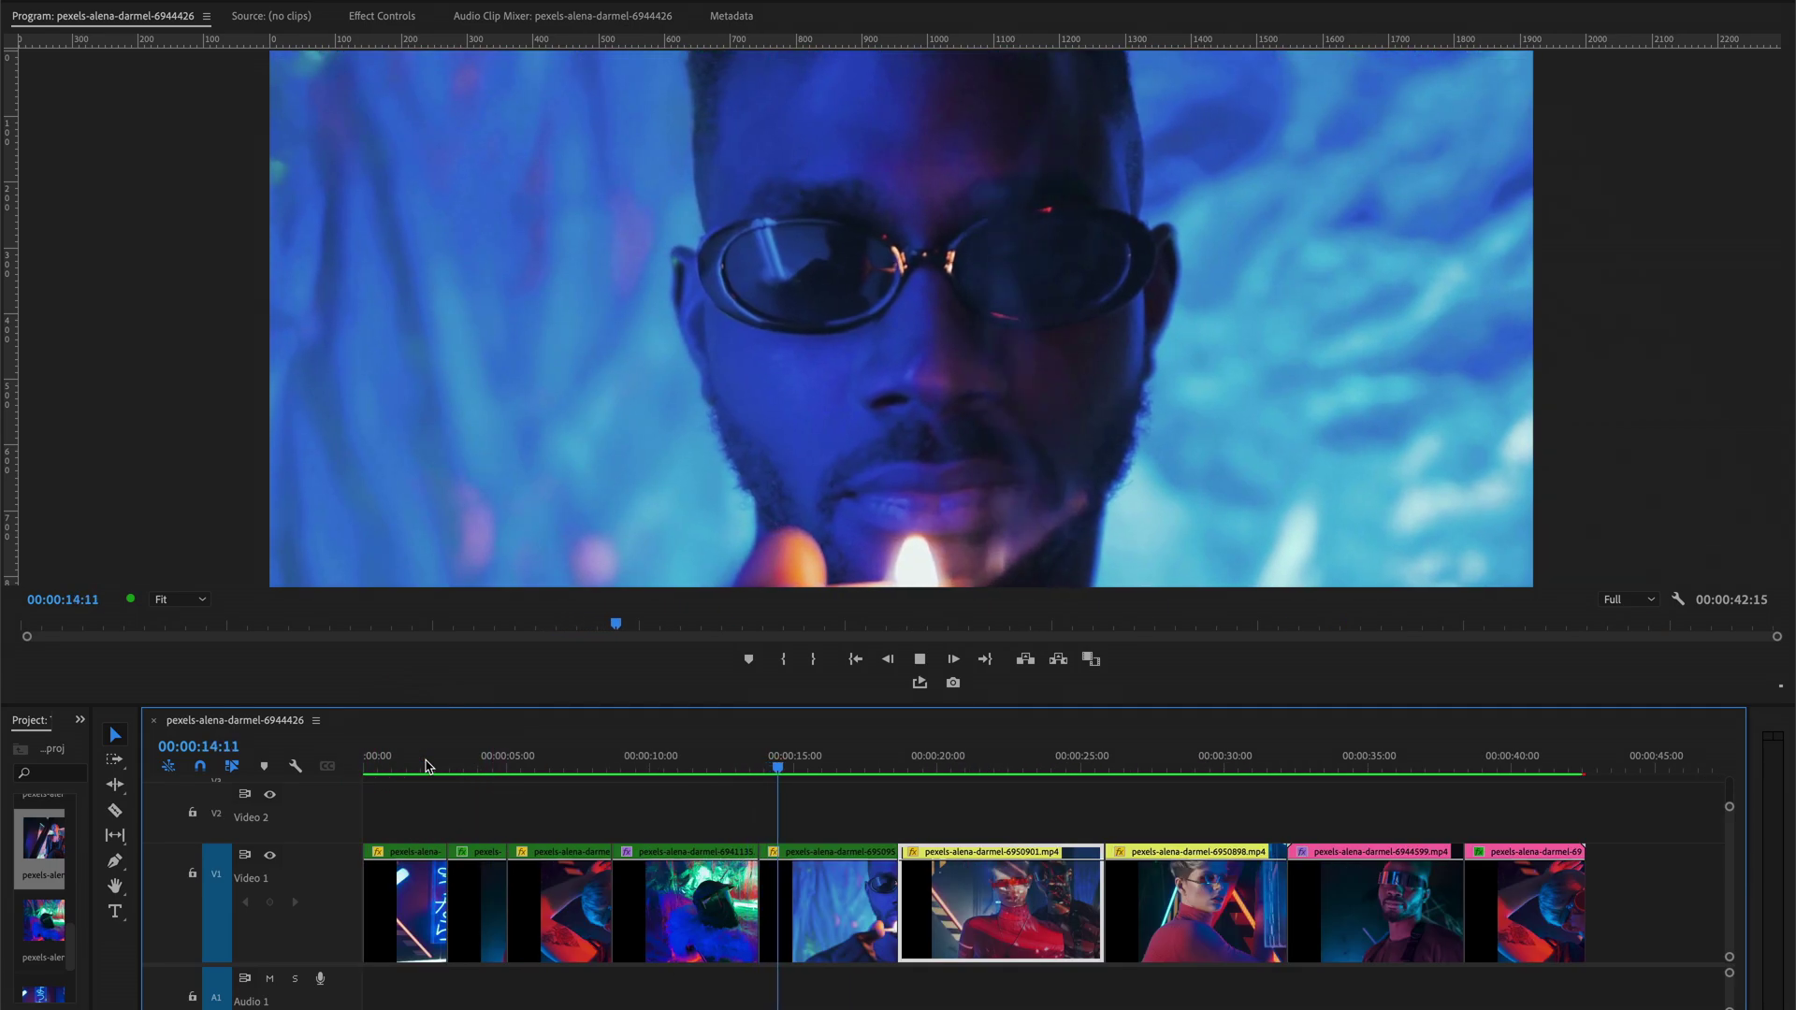